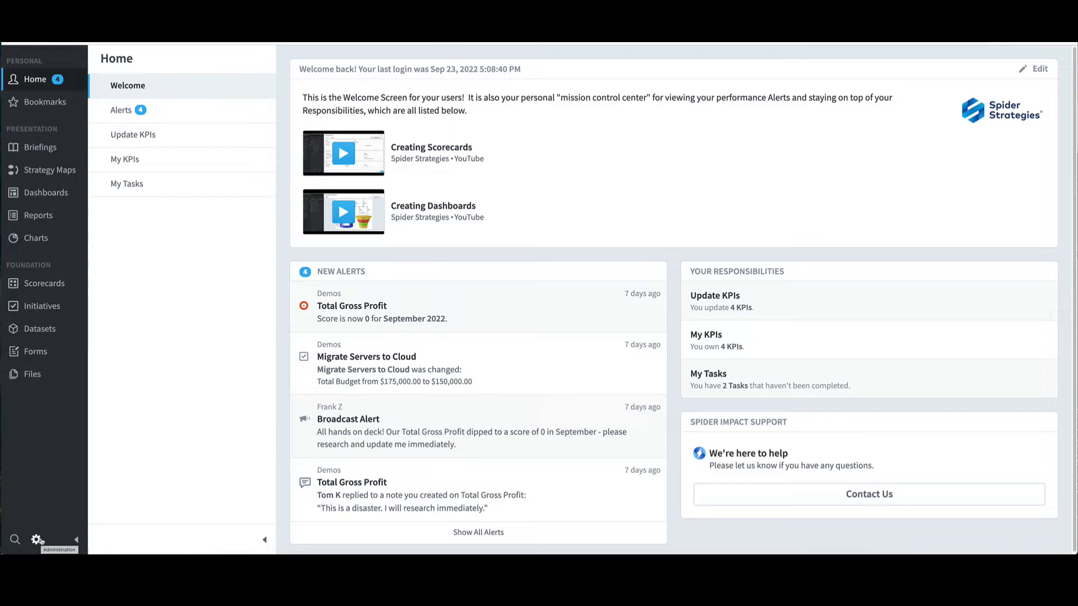
Step: Go to Administration > Groups & Permissions to list the four user groups
{"action": "left_click", "coordinate": [39, 541]}
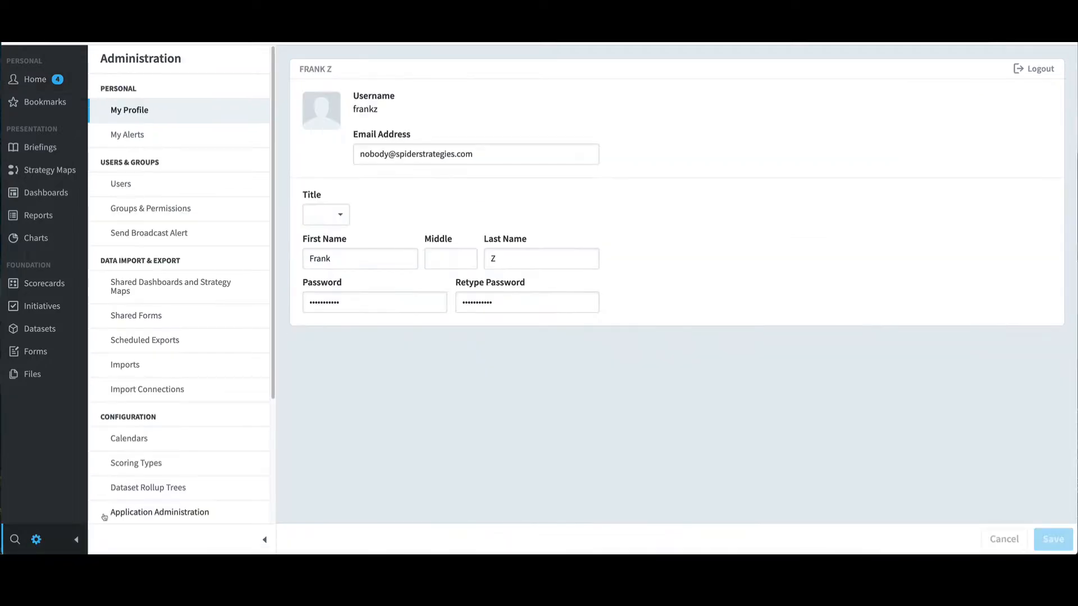
{"action": "left_click", "coordinate": [189, 209]}
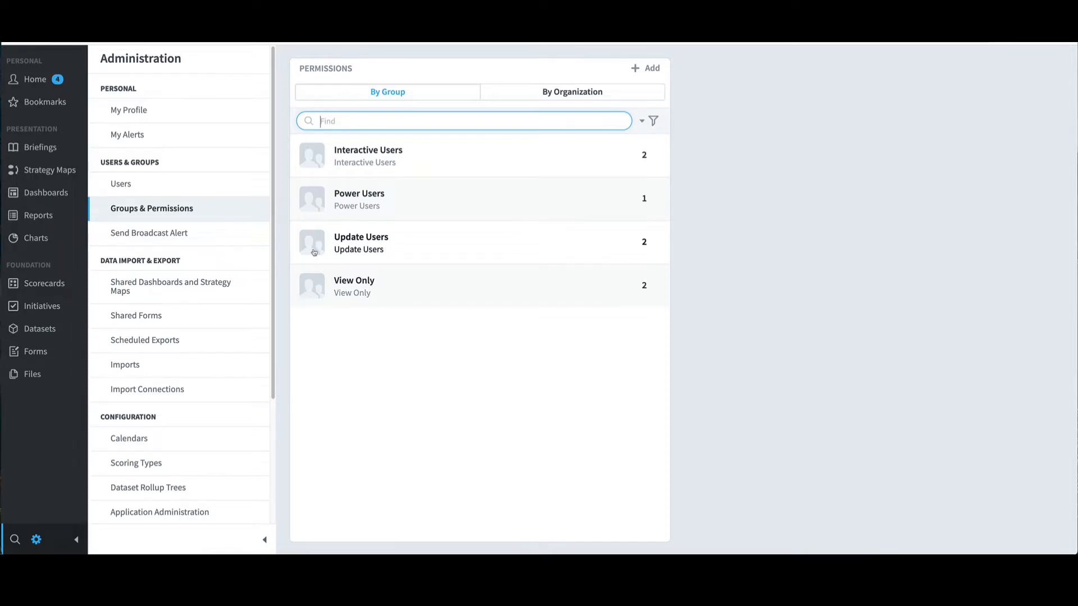
Step: Select the Power Users group and check its Group Type, keeping Power Users
{"action": "left_click", "coordinate": [371, 196]}
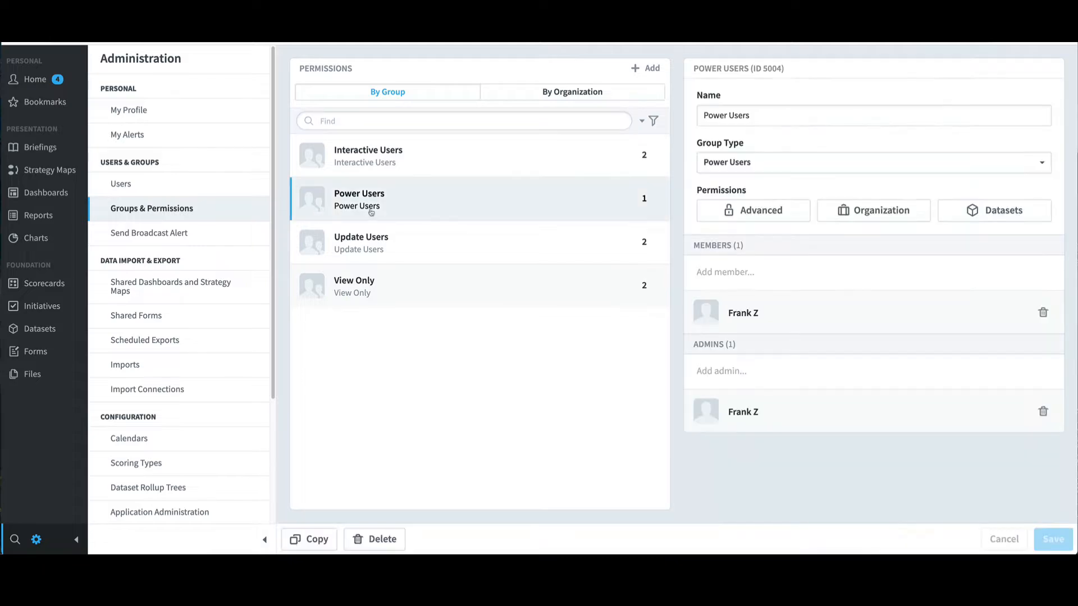
{"action": "left_click", "coordinate": [781, 163]}
{"action": "left_click", "coordinate": [780, 163]}
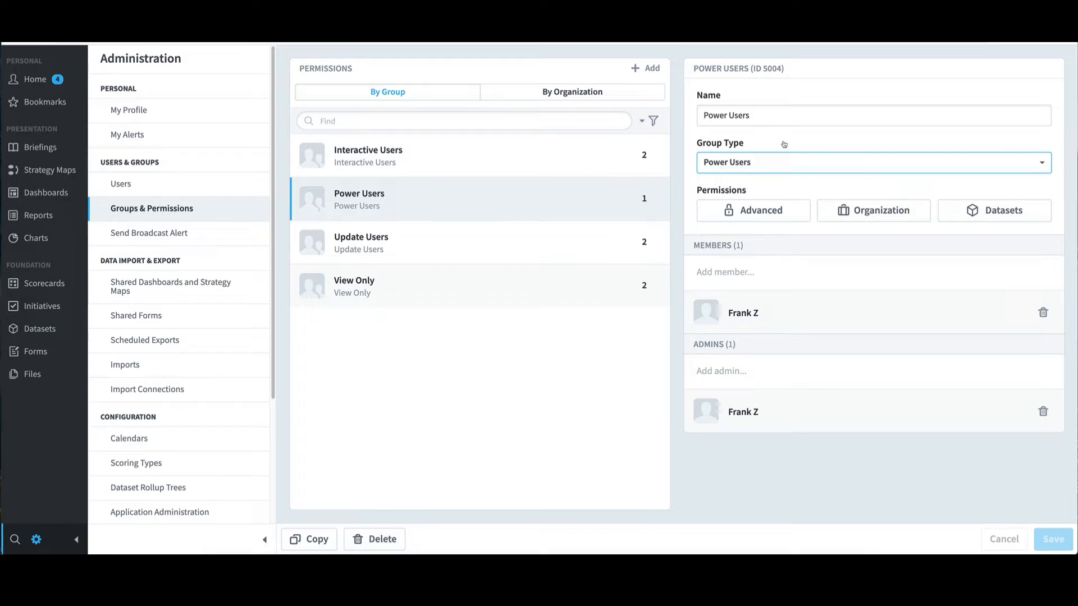
Step: Review Power Users' advanced permissions, toggle off Super Administration, then cancel without saving
{"action": "left_click", "coordinate": [763, 212]}
{"action": "scroll", "coordinate": [752, 253], "scroll_direction": "down", "scroll_amount": 2}
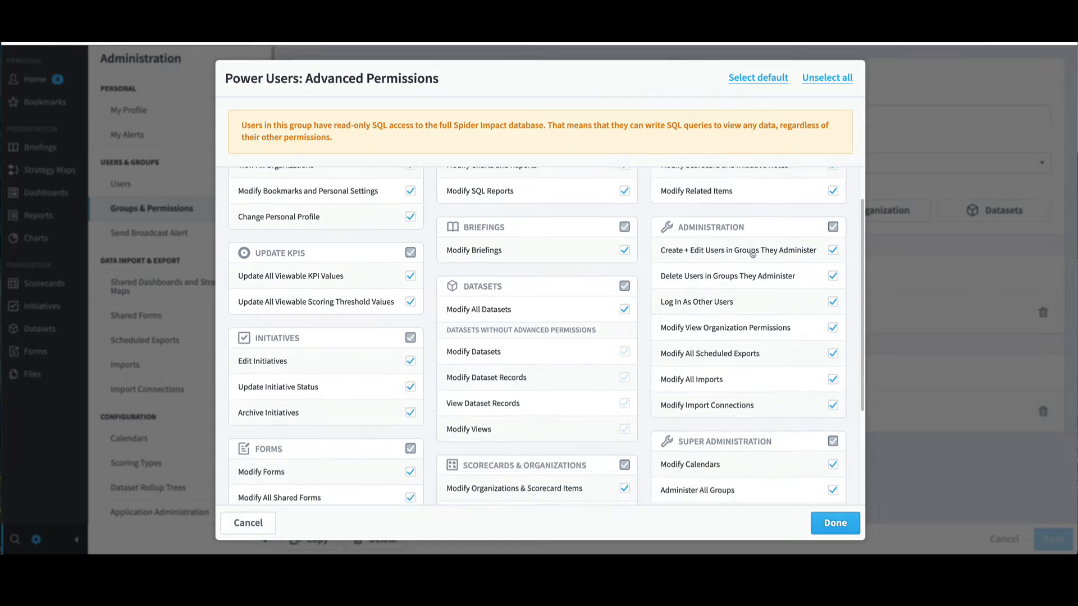
{"action": "scroll", "coordinate": [752, 254], "scroll_direction": "down", "scroll_amount": 3}
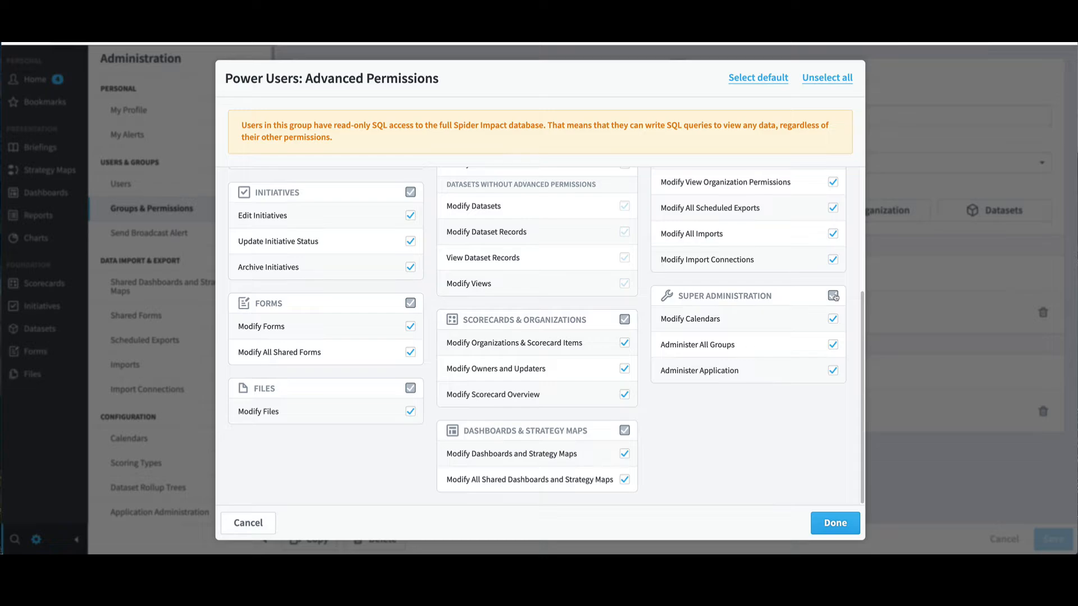
{"action": "left_click", "coordinate": [835, 296]}
{"action": "scroll", "coordinate": [593, 245], "scroll_direction": "up", "scroll_amount": 4}
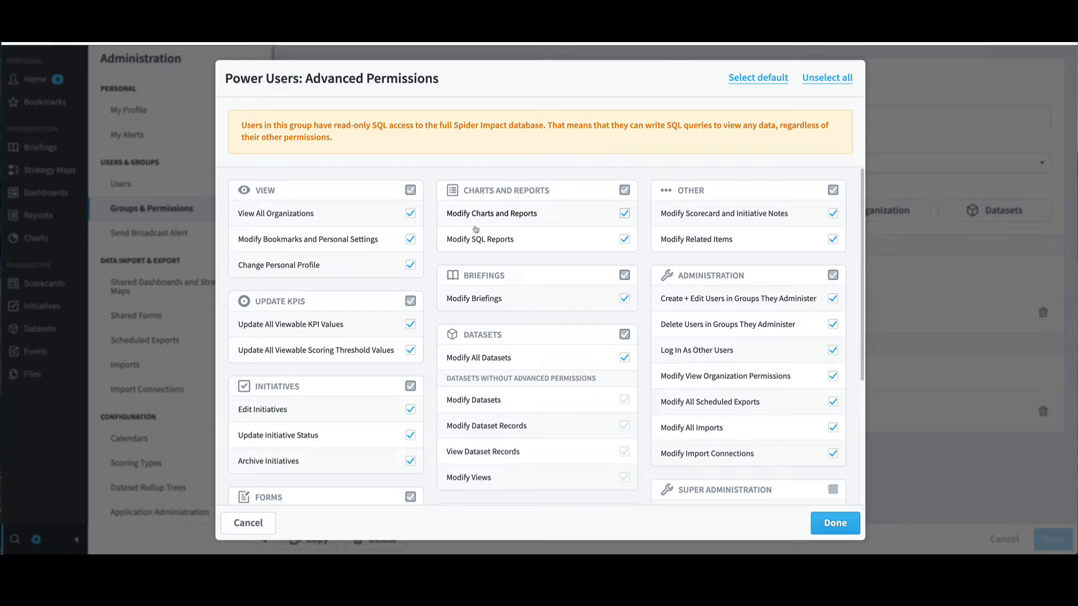
{"action": "left_click", "coordinate": [266, 529]}
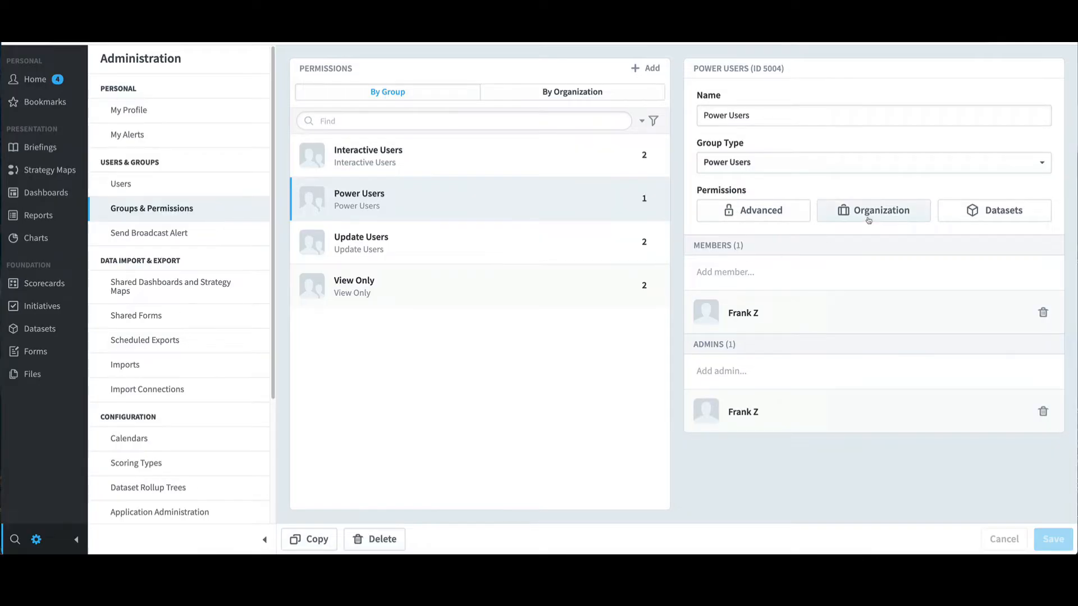
{"action": "left_click", "coordinate": [869, 219]}
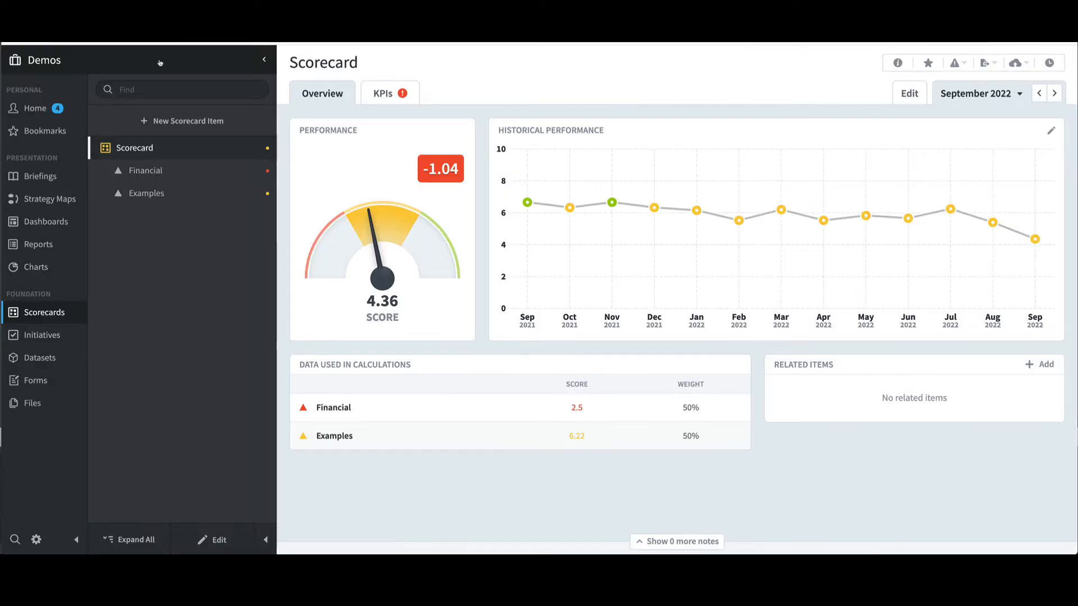
{"action": "left_click", "coordinate": [160, 63]}
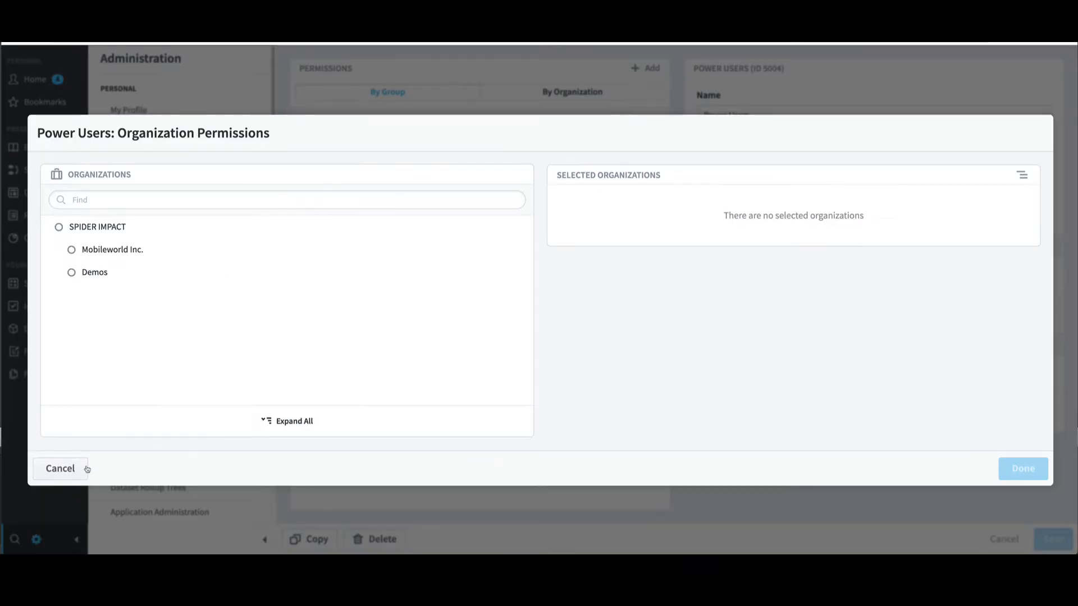
{"action": "left_click", "coordinate": [87, 470]}
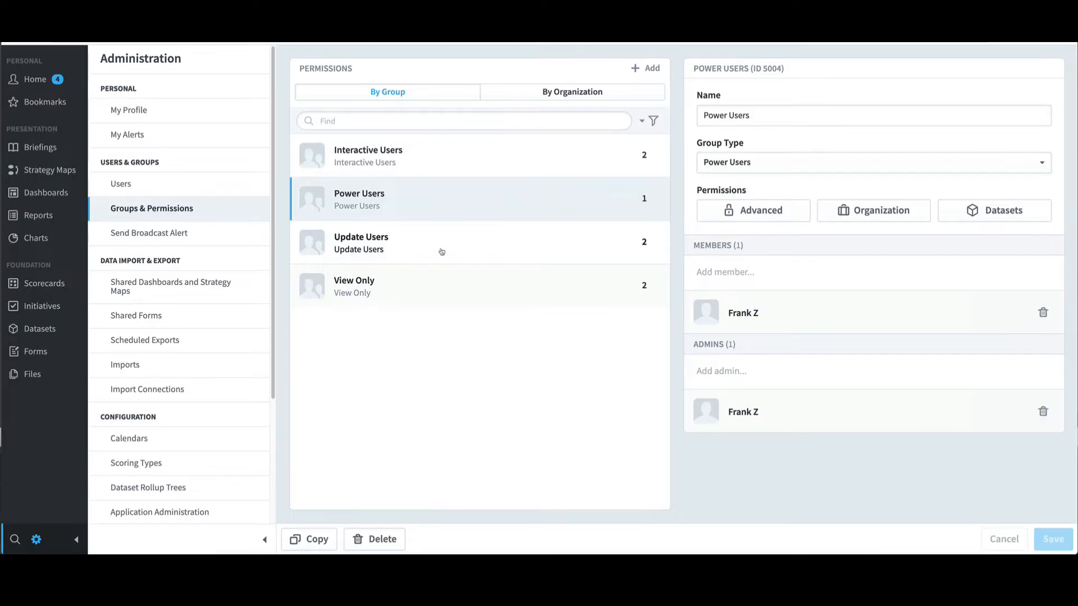
Step: Inspect Update Users' advanced and organization permissions unchanged, then select Interactive Users
{"action": "left_click", "coordinate": [441, 246]}
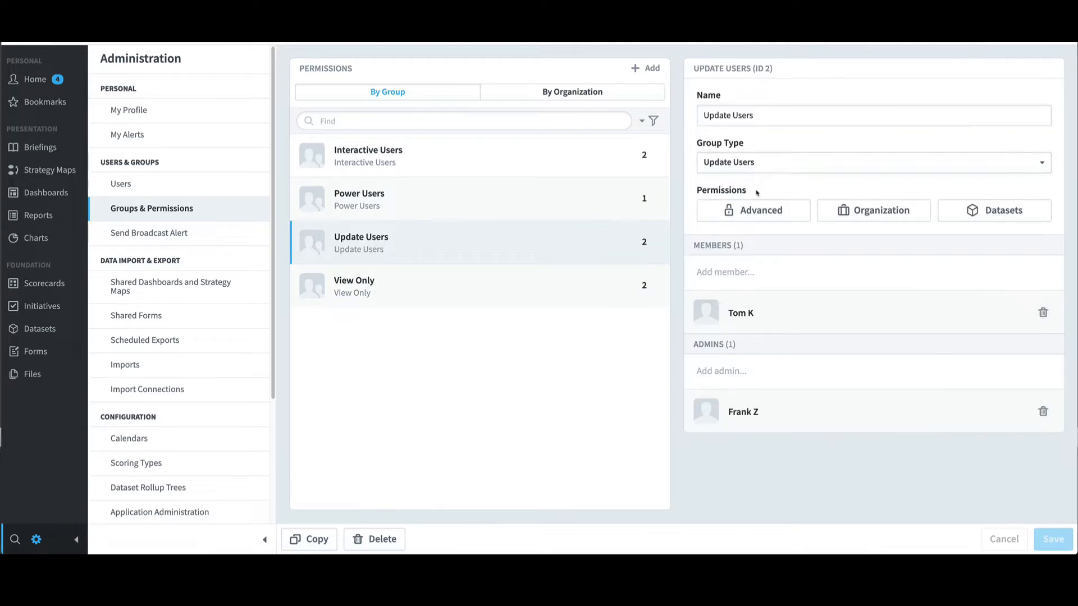
{"action": "left_click", "coordinate": [757, 211]}
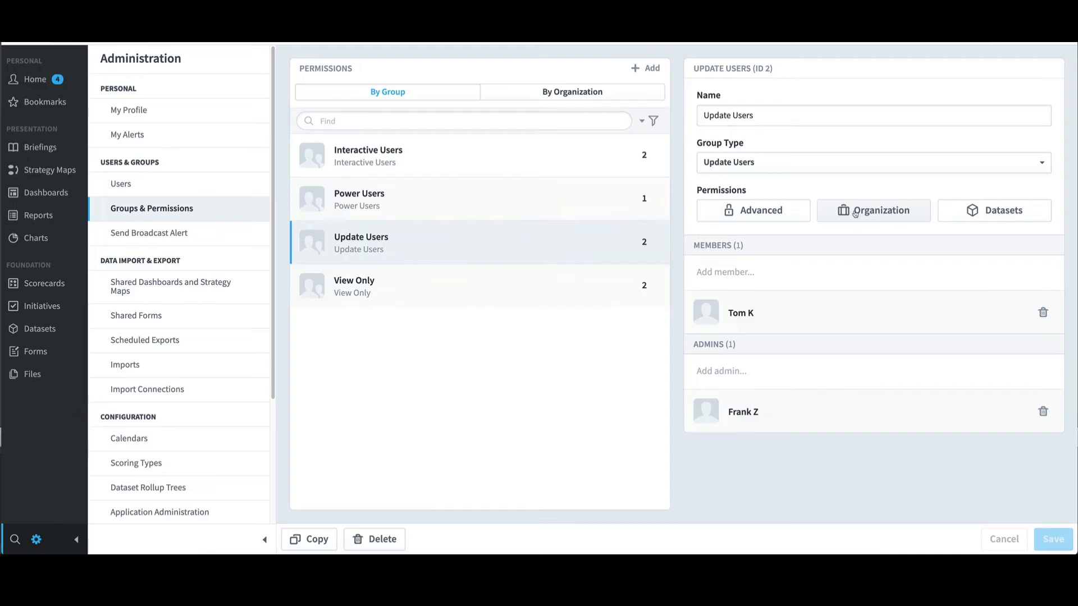
{"action": "left_click", "coordinate": [855, 211]}
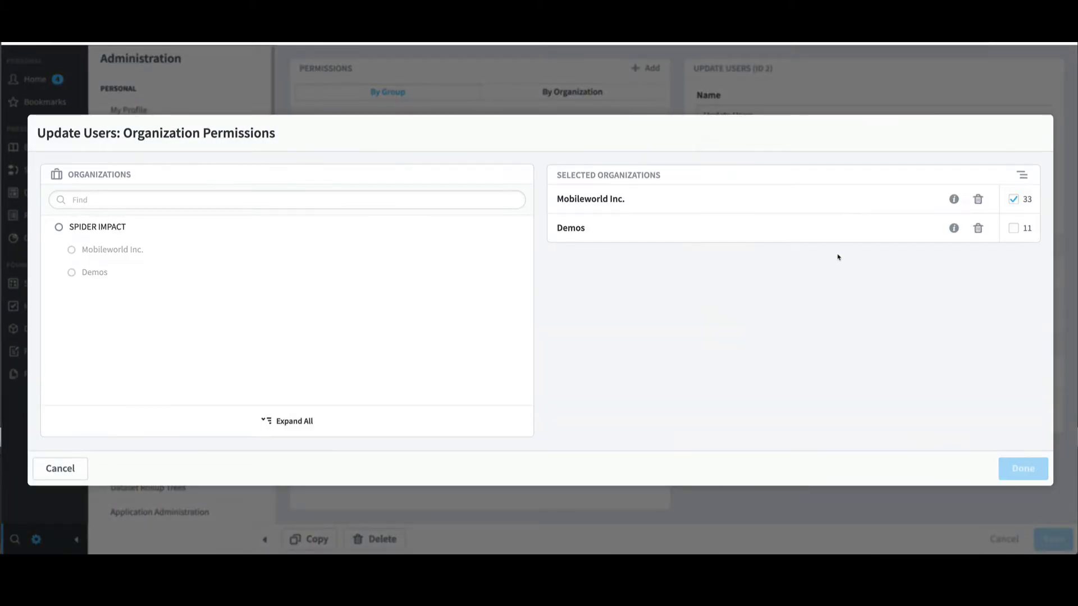
{"action": "left_click", "coordinate": [79, 470]}
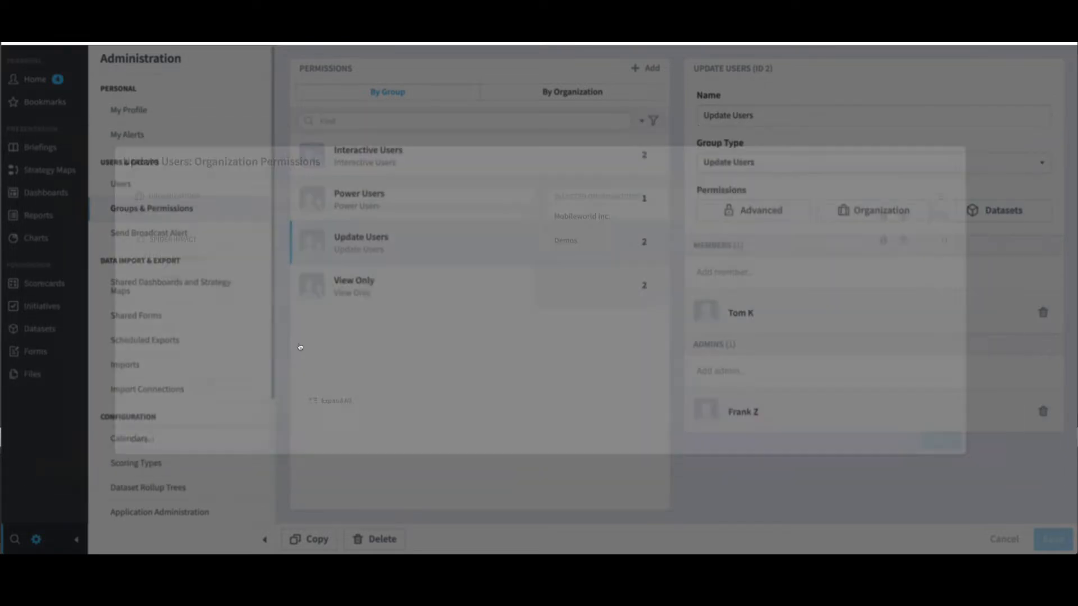
{"action": "left_click", "coordinate": [439, 159]}
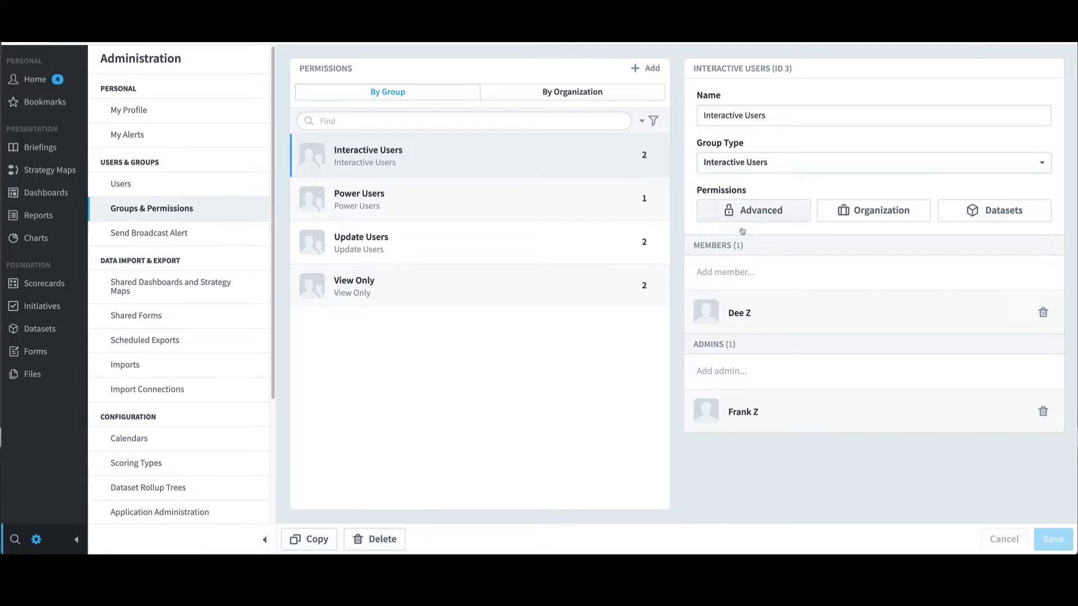
Step: Check Interactive Users' advanced permissions without changes, then select the View Only group
{"action": "left_click", "coordinate": [752, 213]}
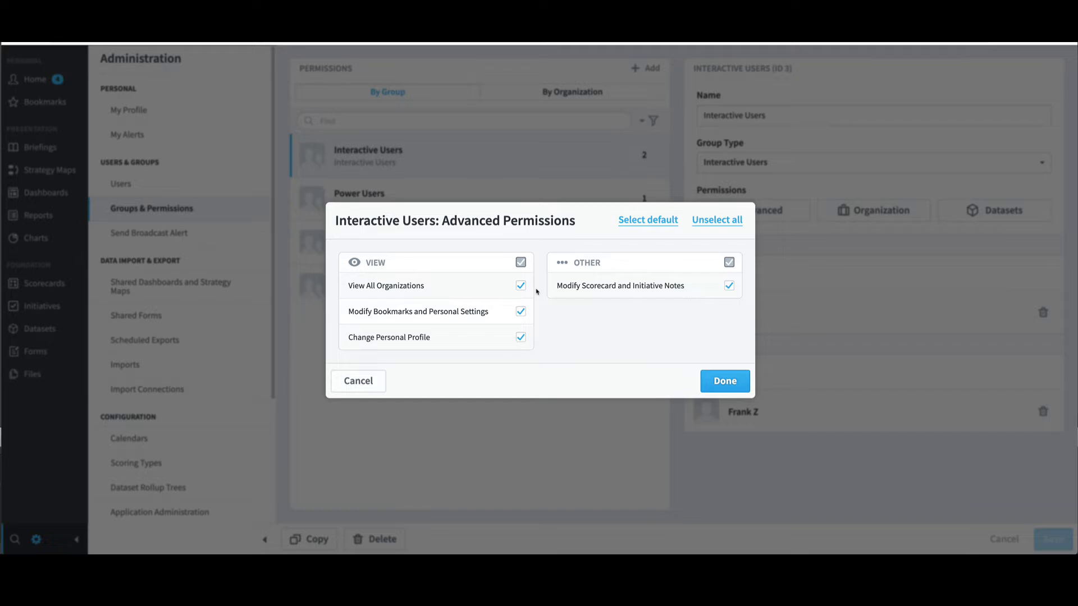
{"action": "left_click", "coordinate": [380, 380]}
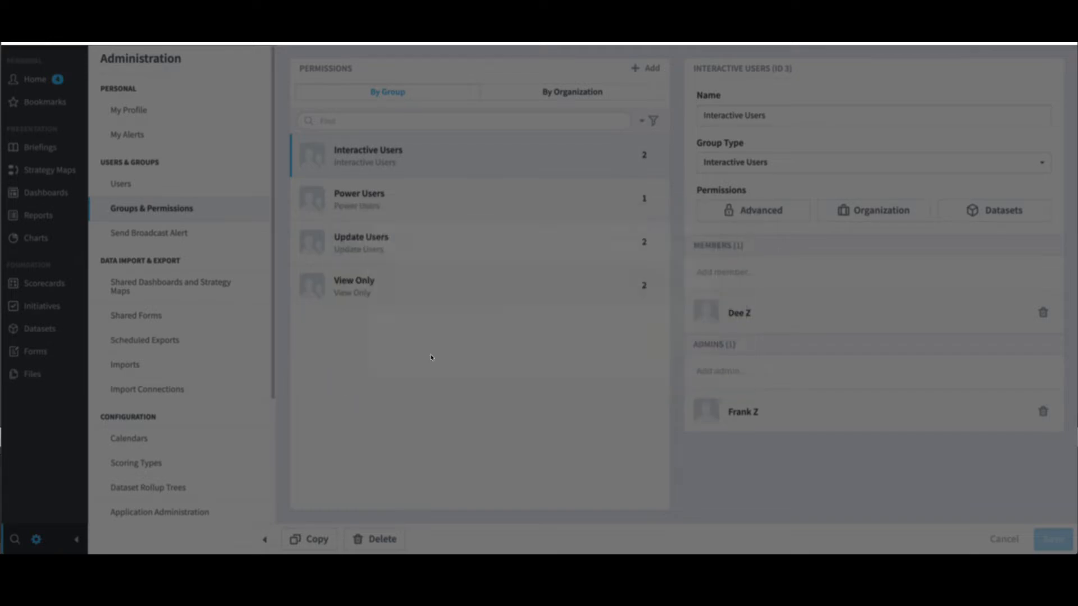
{"action": "left_click", "coordinate": [508, 279]}
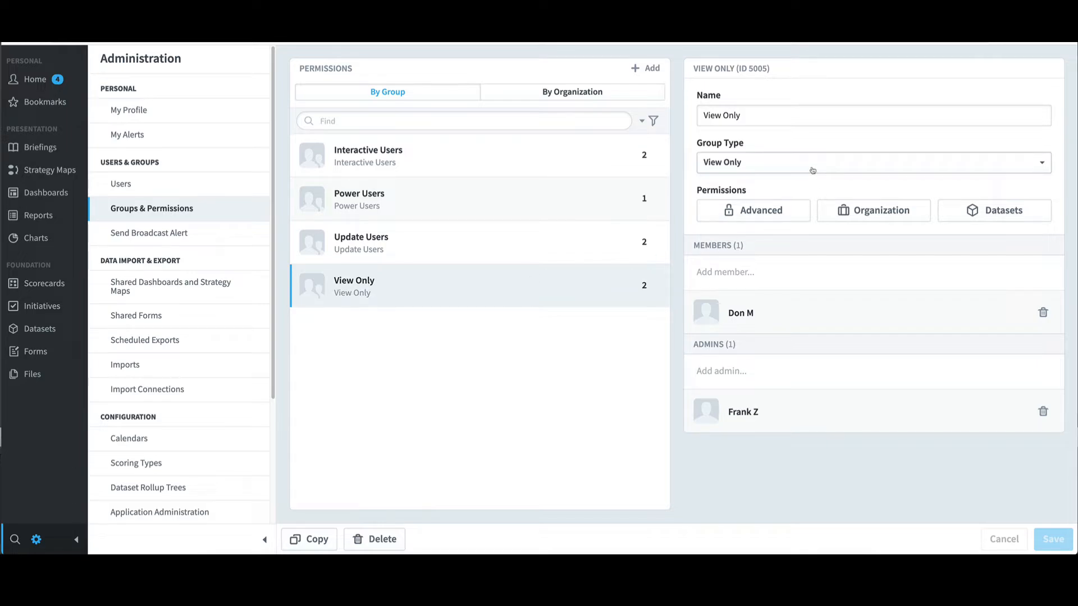
Step: Check View Only's advanced permissions unchanged, then show its Organization Permissions with Mobileworld Inc
{"action": "left_click", "coordinate": [765, 212]}
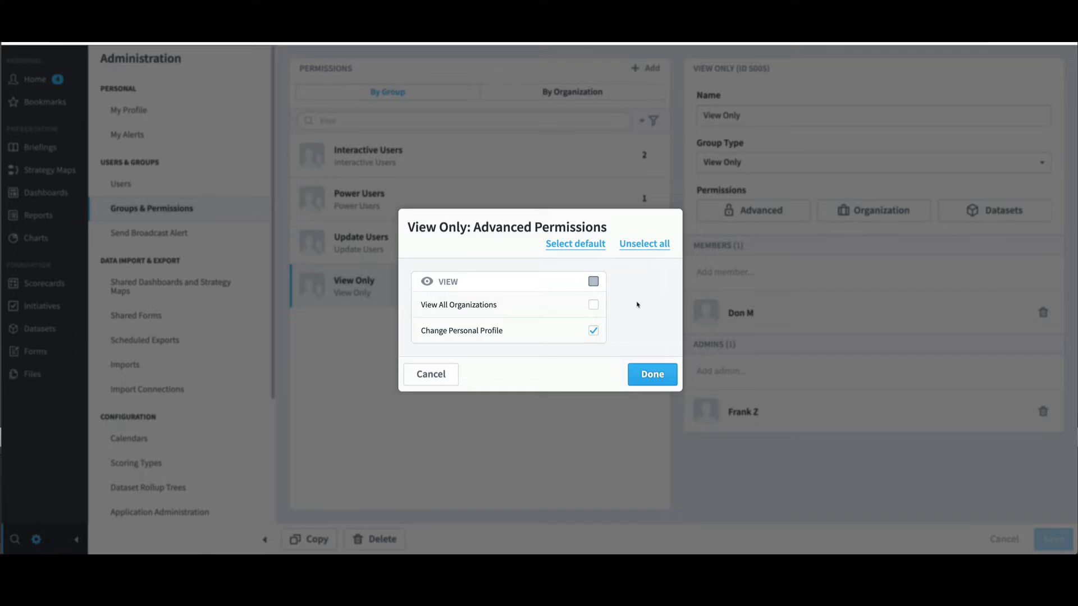
{"action": "left_click", "coordinate": [450, 379]}
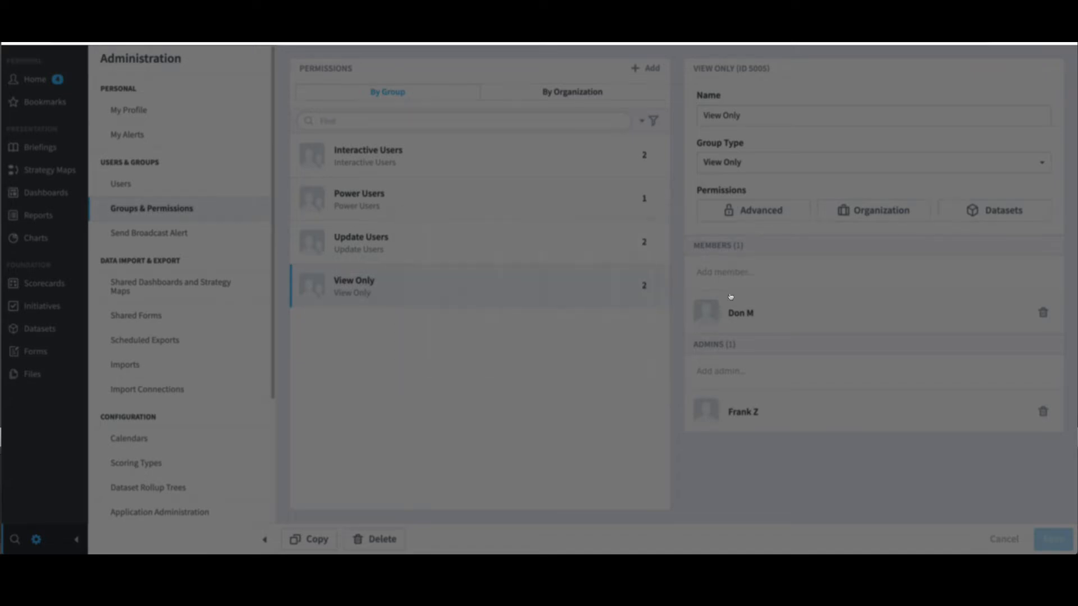
{"action": "left_click", "coordinate": [854, 214]}
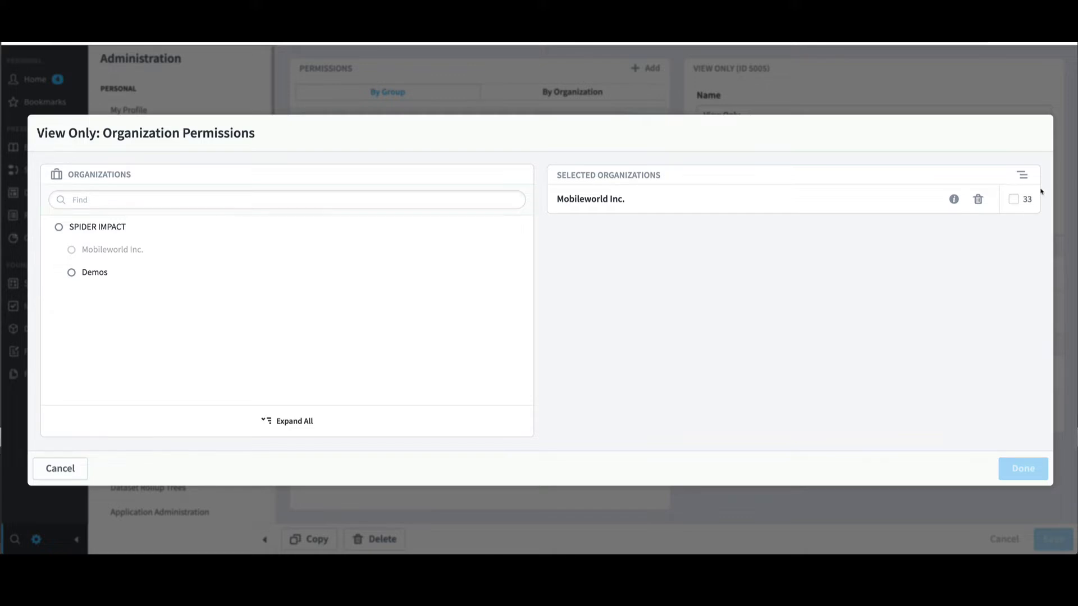
Step: Include Mobileworld Inc.'s sub-organizations and add Financial to View Only access, then close
{"action": "left_click", "coordinate": [1014, 199]}
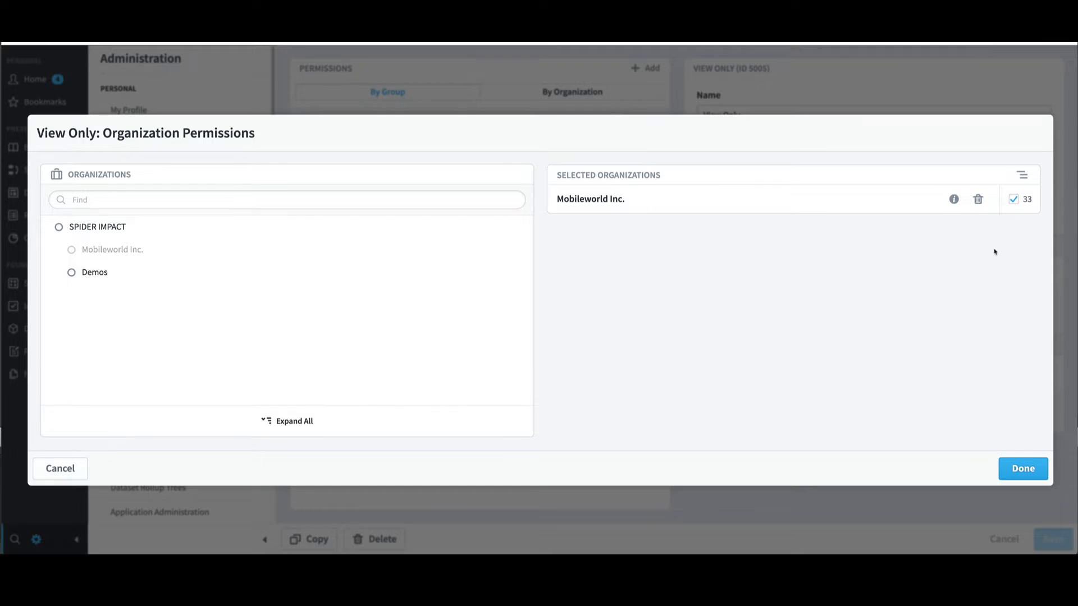
{"action": "left_click", "coordinate": [113, 249]}
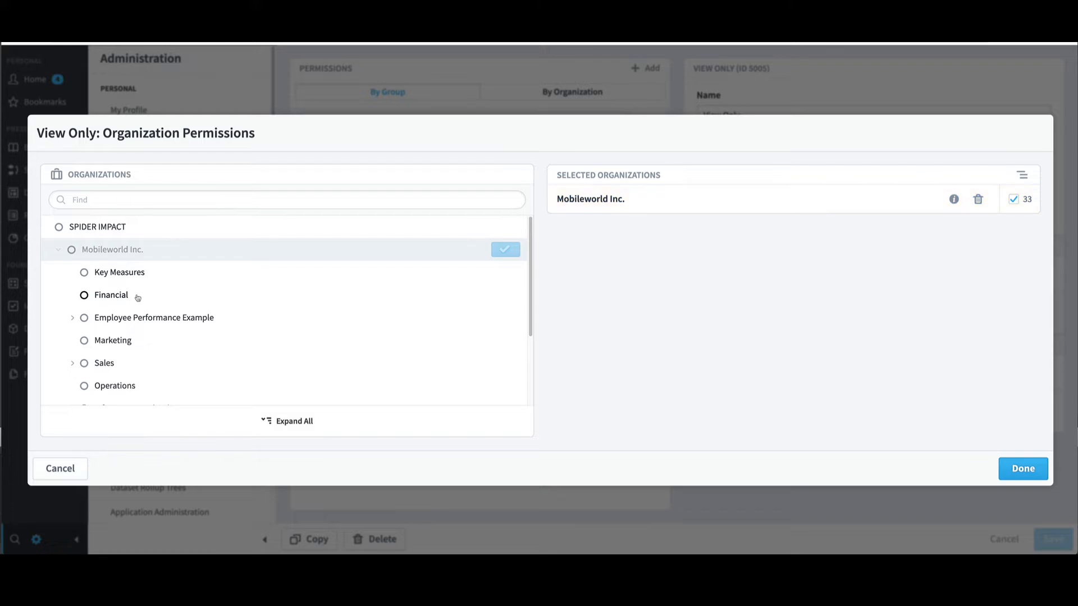
{"action": "mouse_move", "coordinate": [138, 297]}
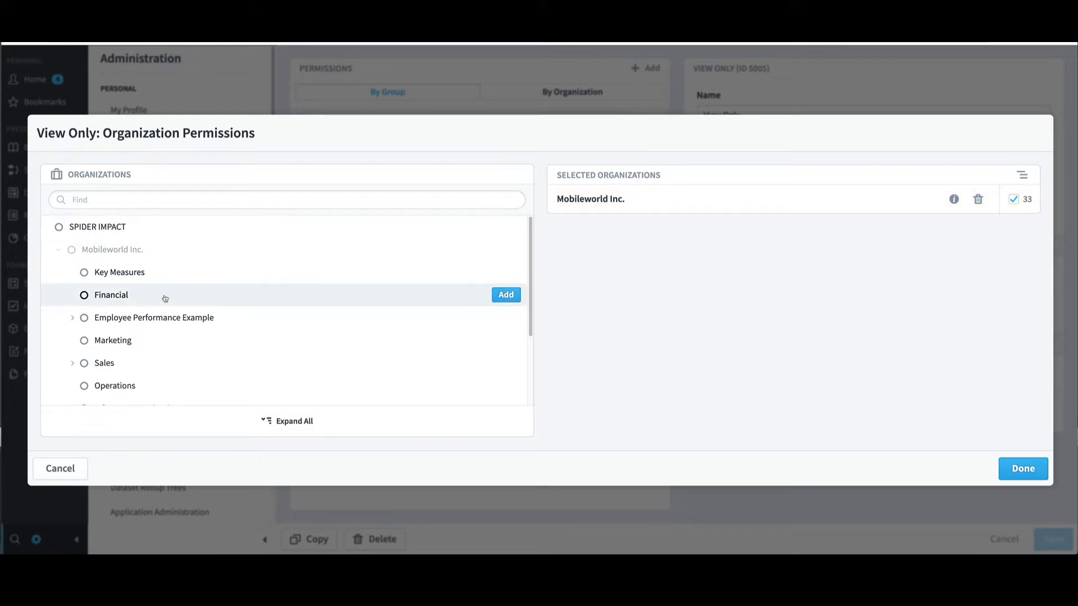
{"action": "left_click", "coordinate": [499, 296]}
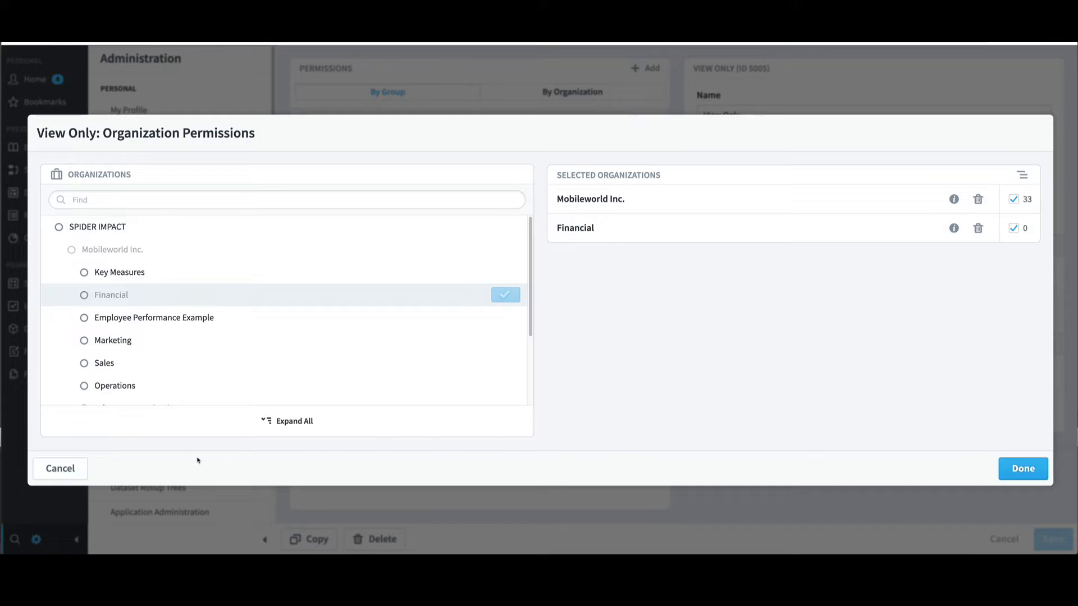
{"action": "left_click", "coordinate": [83, 469]}
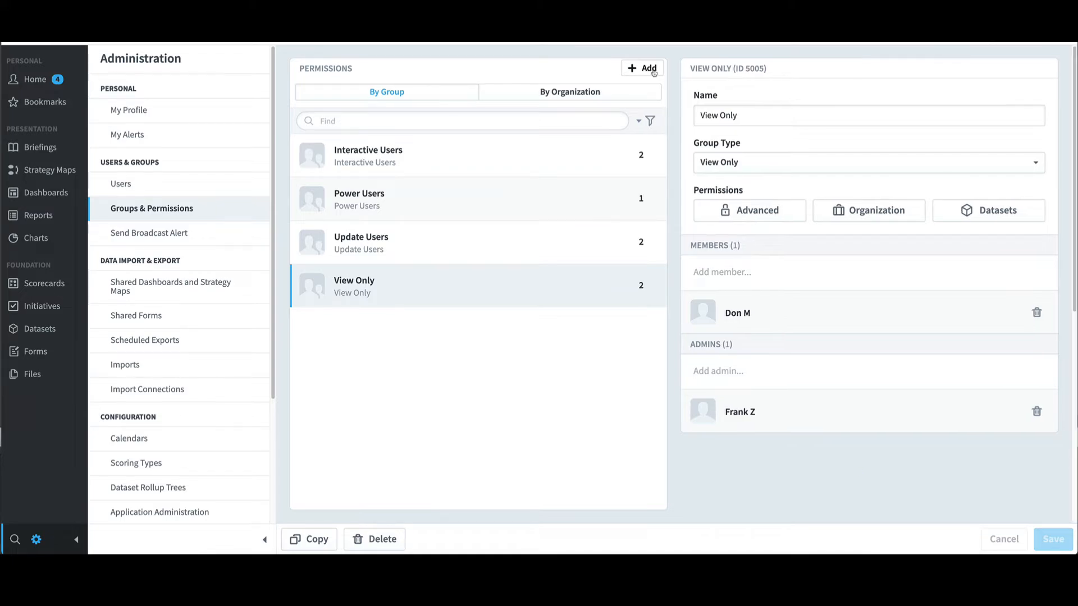
Step: Draft a new group named 'Training' of type Interactive Users, checking its advanced permissions
{"action": "left_click", "coordinate": [654, 73]}
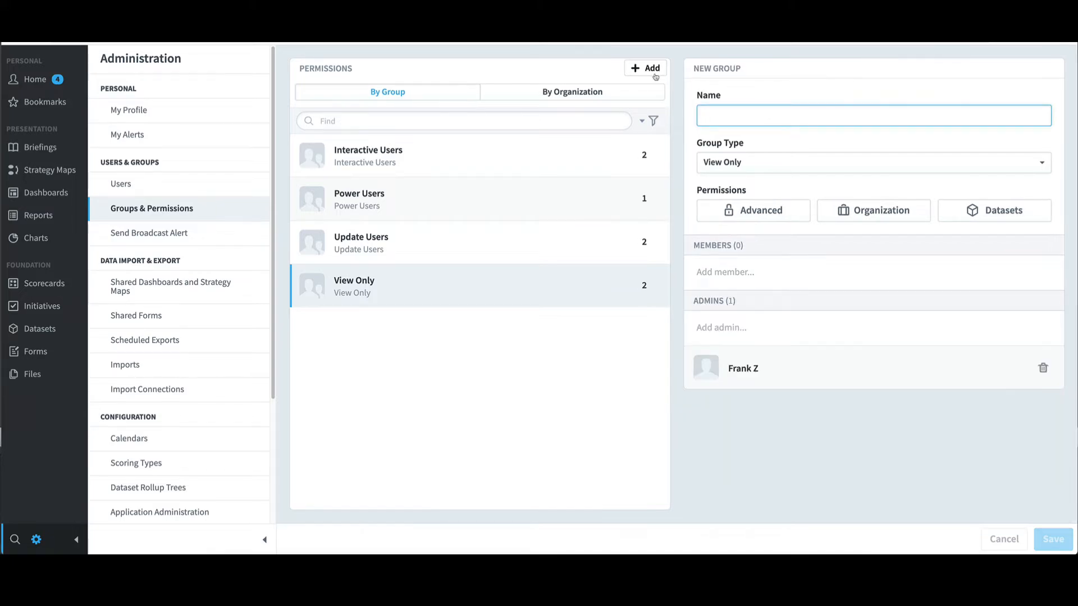
{"action": "type", "text": "T"}
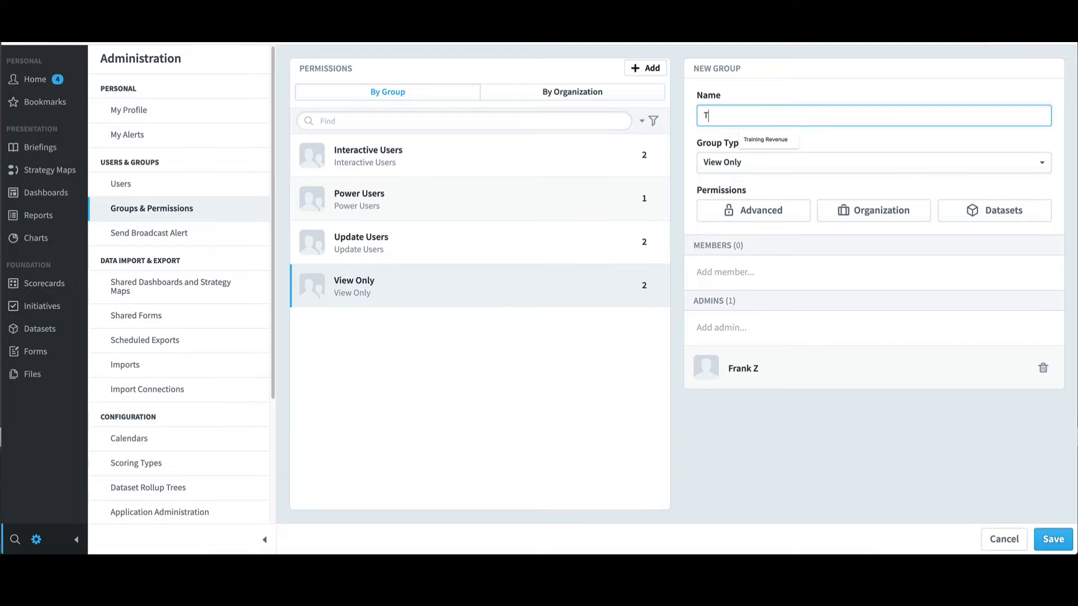
{"action": "type", "text": "raining"}
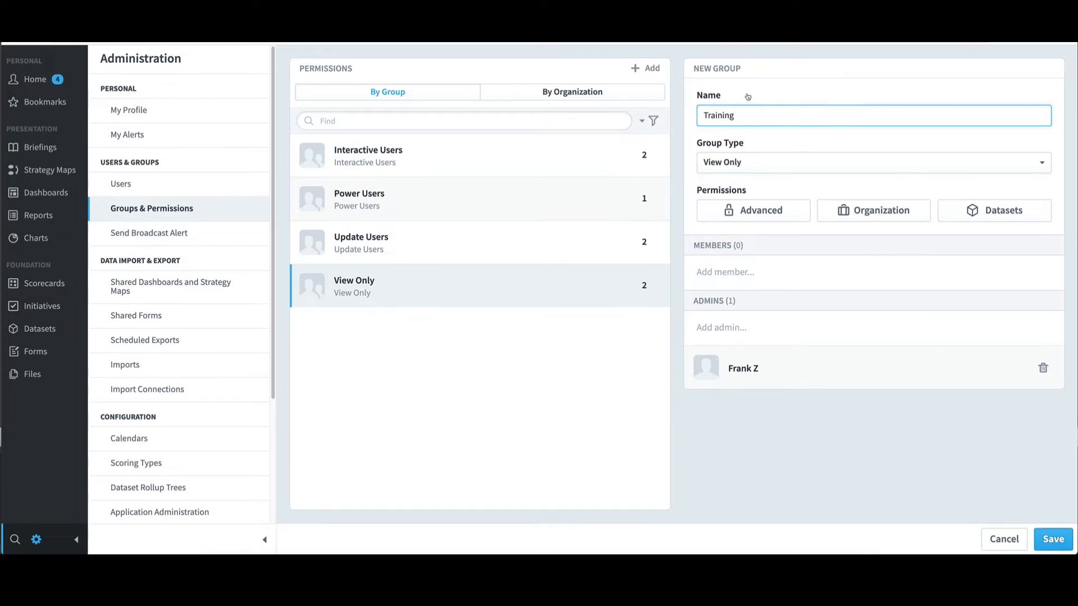
{"action": "left_click", "coordinate": [737, 163]}
{"action": "left_click", "coordinate": [746, 230]}
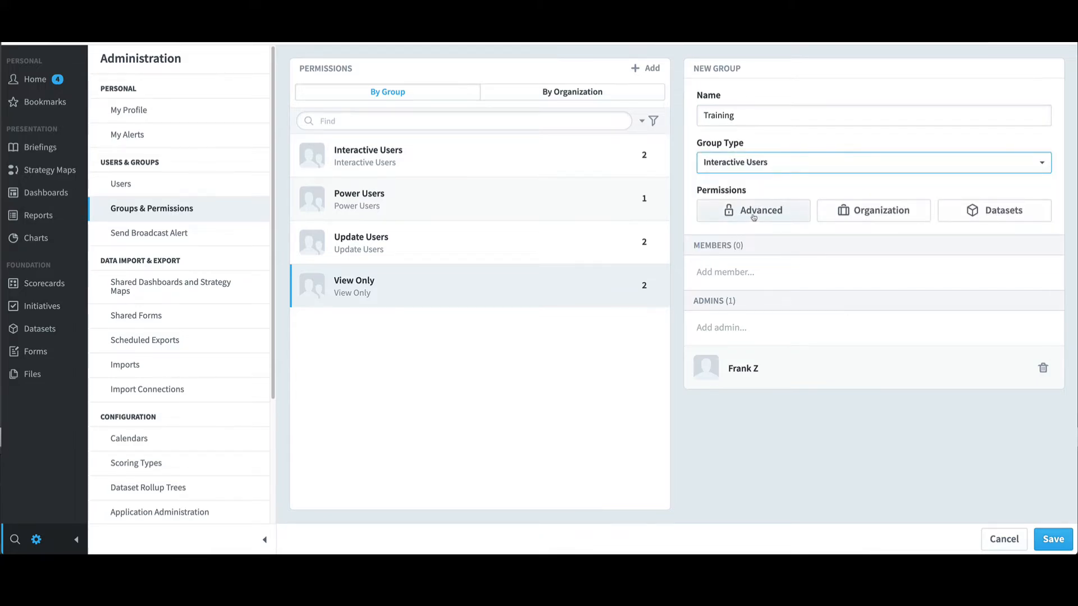
{"action": "left_click", "coordinate": [753, 217]}
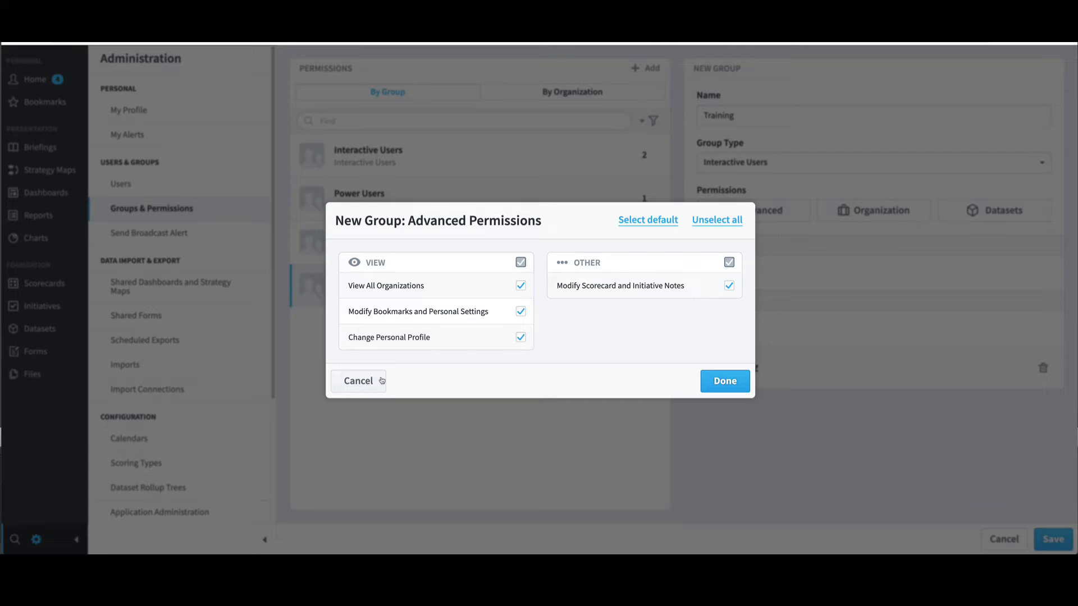
{"action": "left_click", "coordinate": [382, 381]}
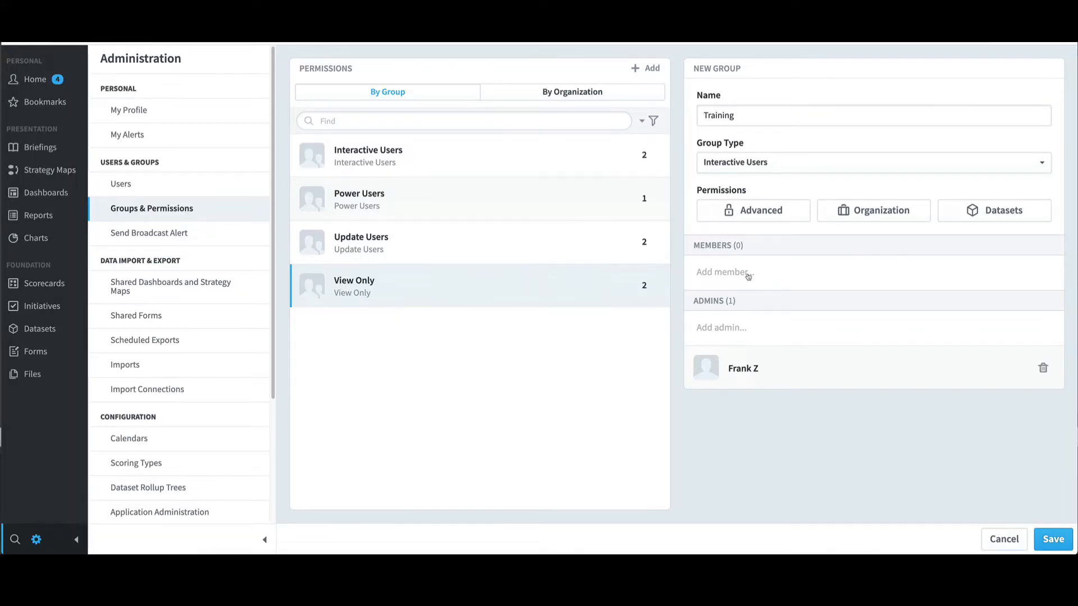
Step: Add a member to Training, then discard the draft and select Update Users
{"action": "left_click", "coordinate": [749, 277]}
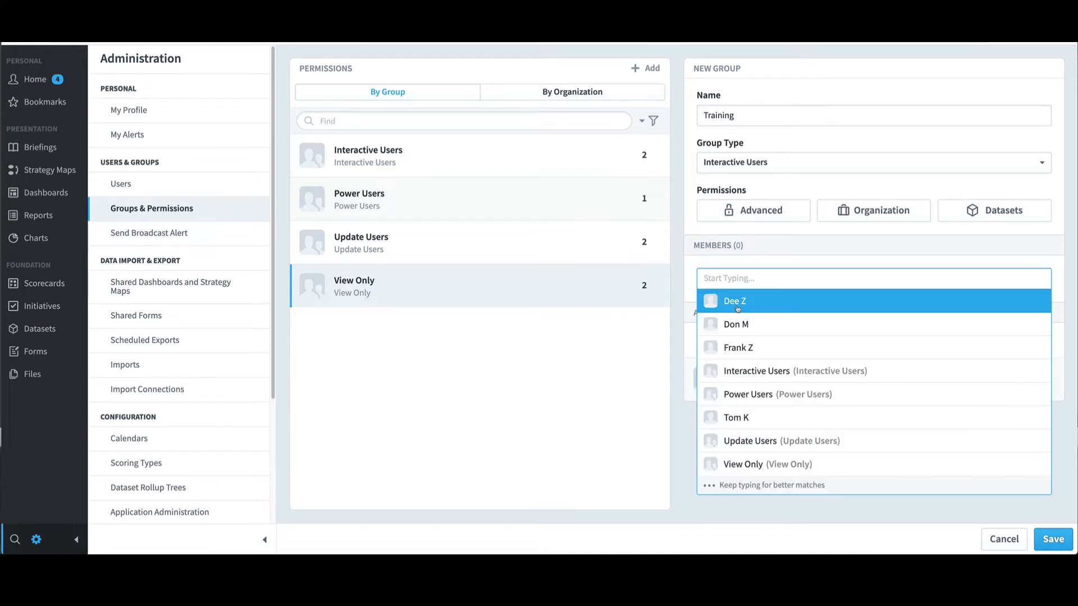
{"action": "left_click", "coordinate": [735, 306]}
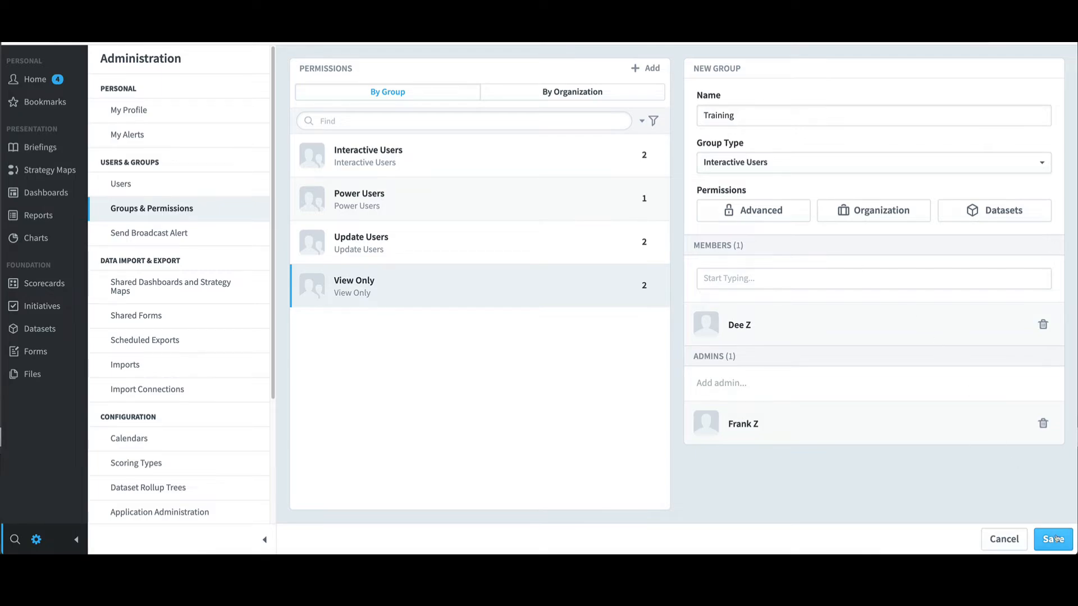
{"action": "left_click", "coordinate": [1020, 539]}
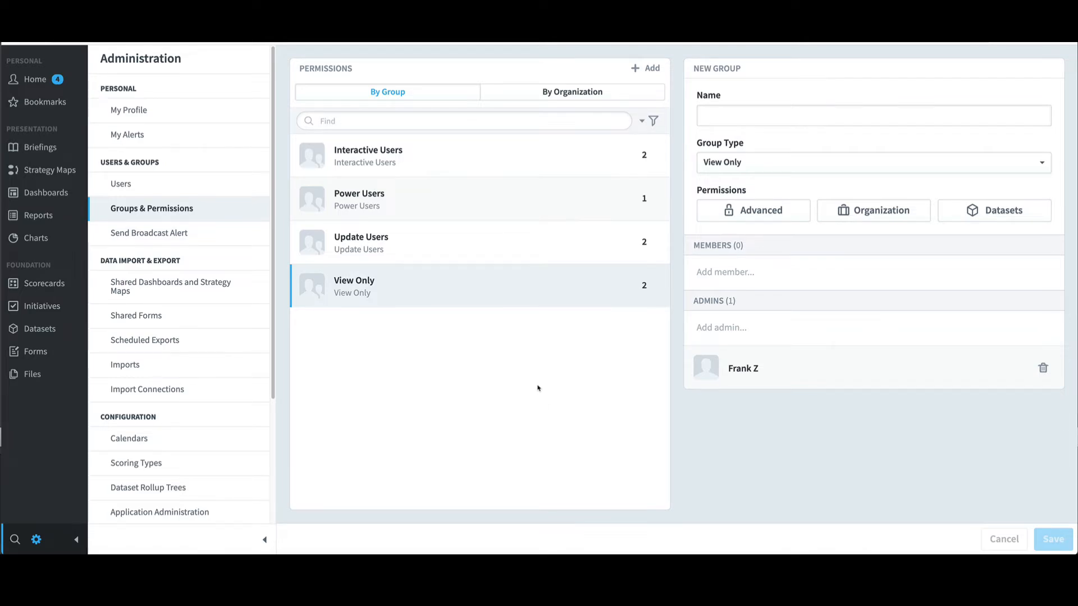
{"action": "left_click", "coordinate": [392, 252]}
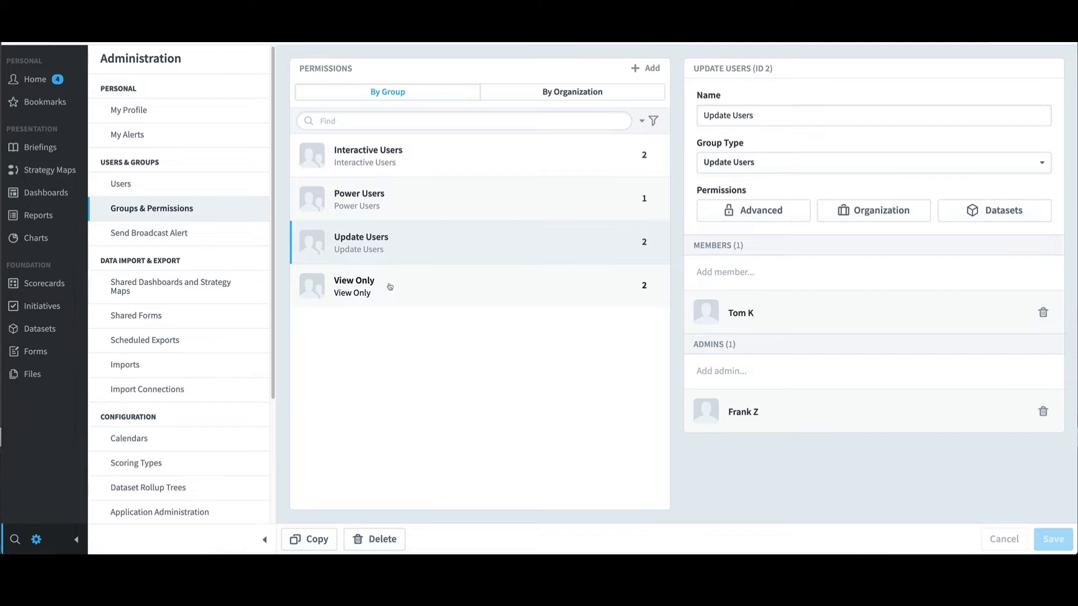
Step: Copy View Only with members, admins, organization and dataset permissions, then open it for editing
{"action": "left_click", "coordinate": [390, 288]}
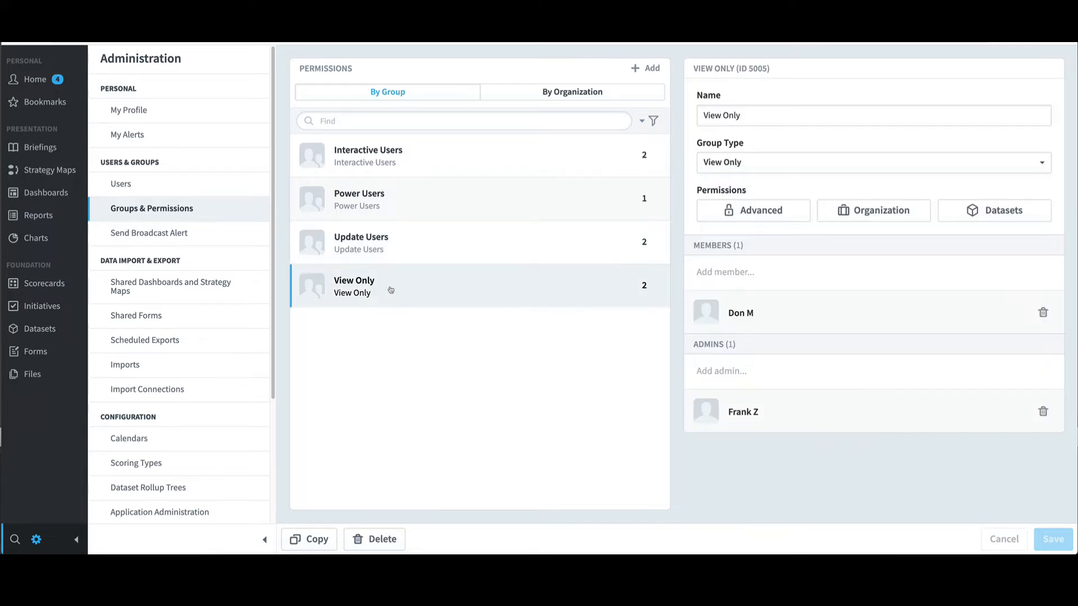
{"action": "left_click", "coordinate": [319, 540]}
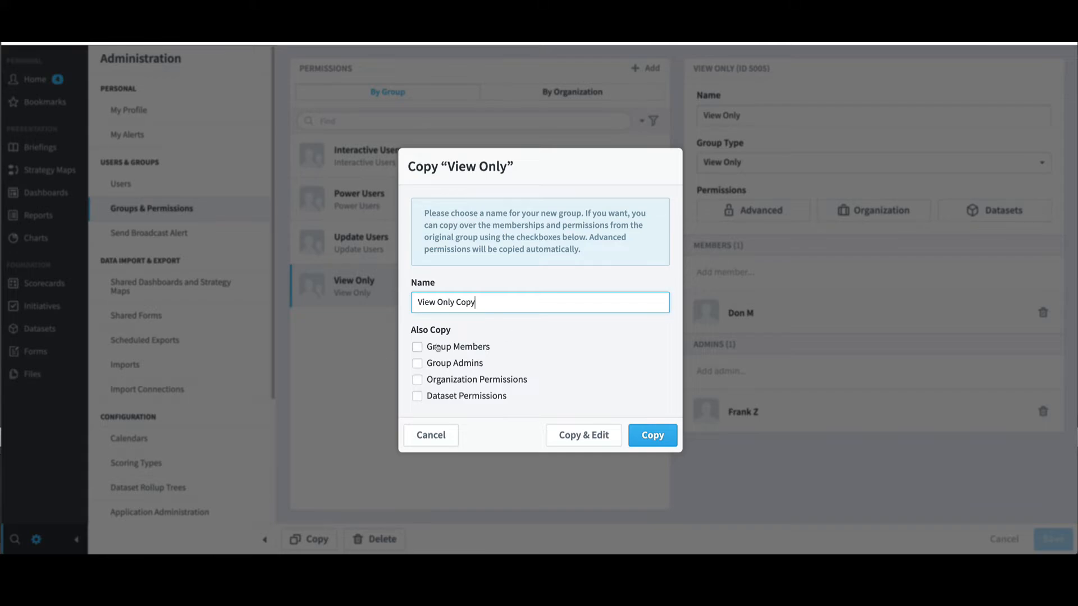
{"action": "left_click", "coordinate": [418, 347]}
{"action": "left_click", "coordinate": [418, 364]}
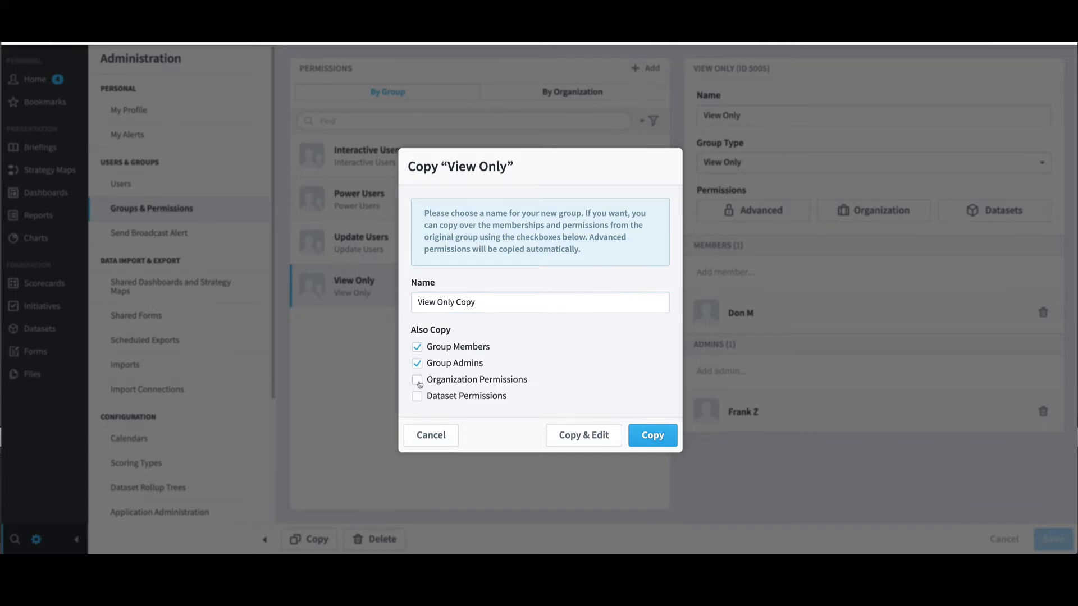
{"action": "left_click", "coordinate": [419, 380]}
{"action": "left_click", "coordinate": [417, 397]}
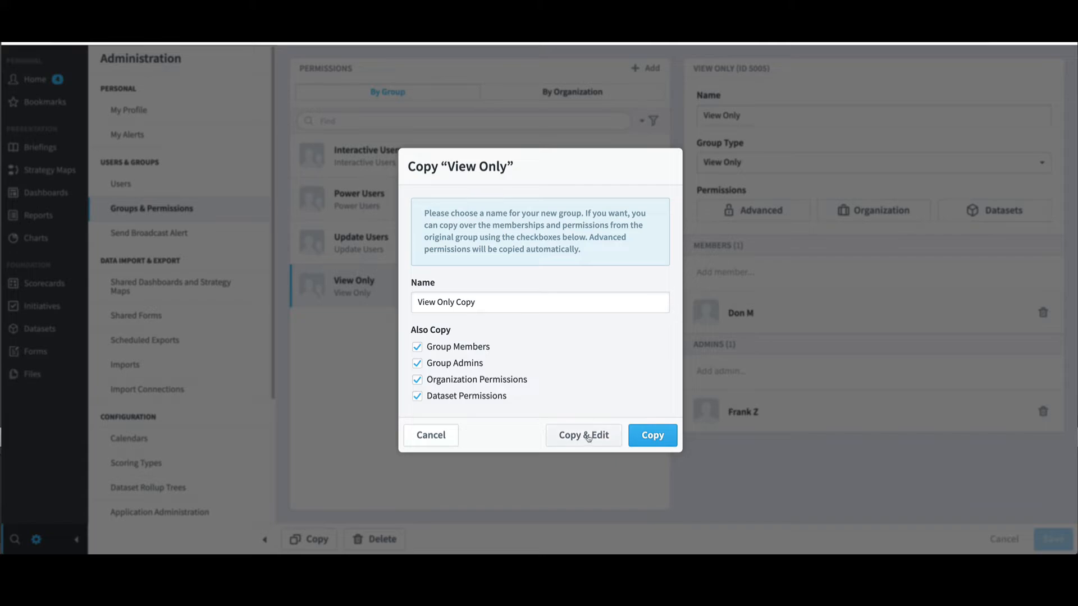
{"action": "left_click", "coordinate": [588, 437]}
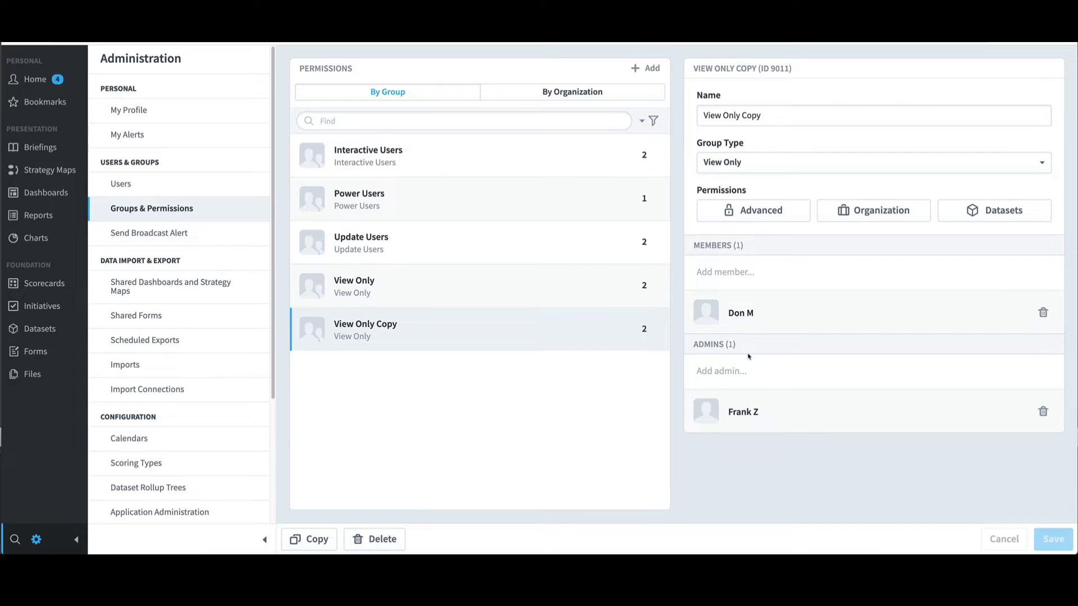
Step: Confirm Mobileworld Inc. carried over to View Only Copy, then view its advanced permissions
{"action": "left_click", "coordinate": [861, 217]}
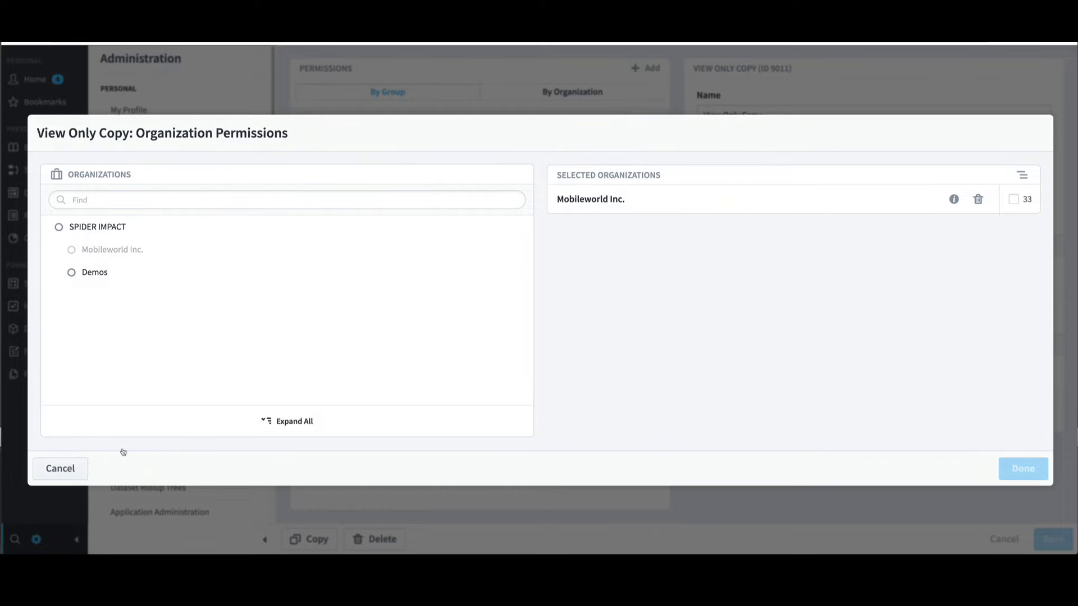
{"action": "left_click", "coordinate": [61, 468]}
{"action": "left_click", "coordinate": [741, 214]}
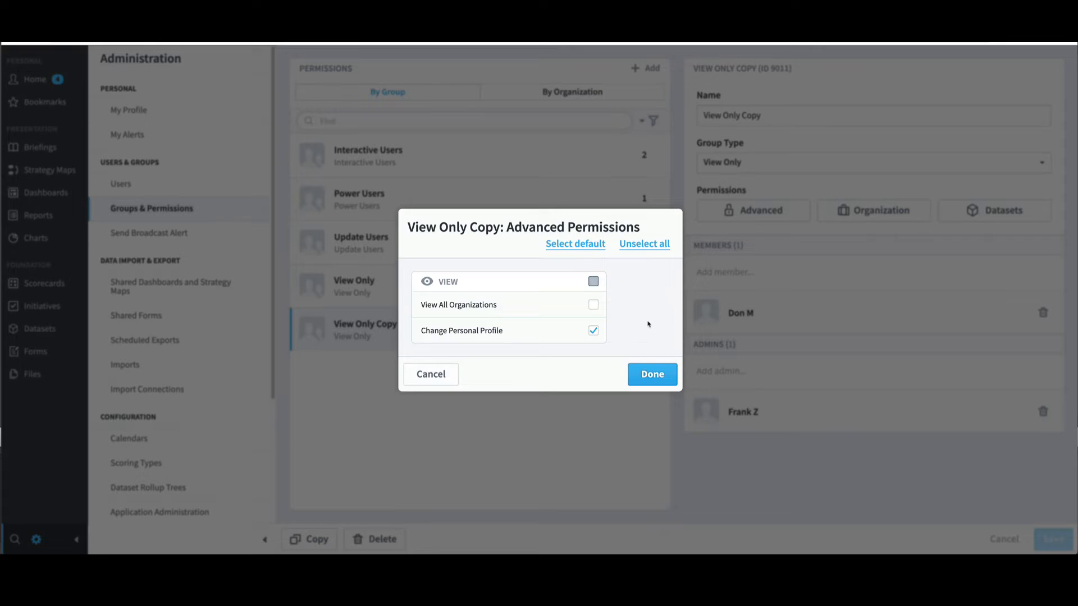
Step: Tick View All Organizations for View Only Copy, then cancel the advanced permissions
{"action": "left_click", "coordinate": [596, 305]}
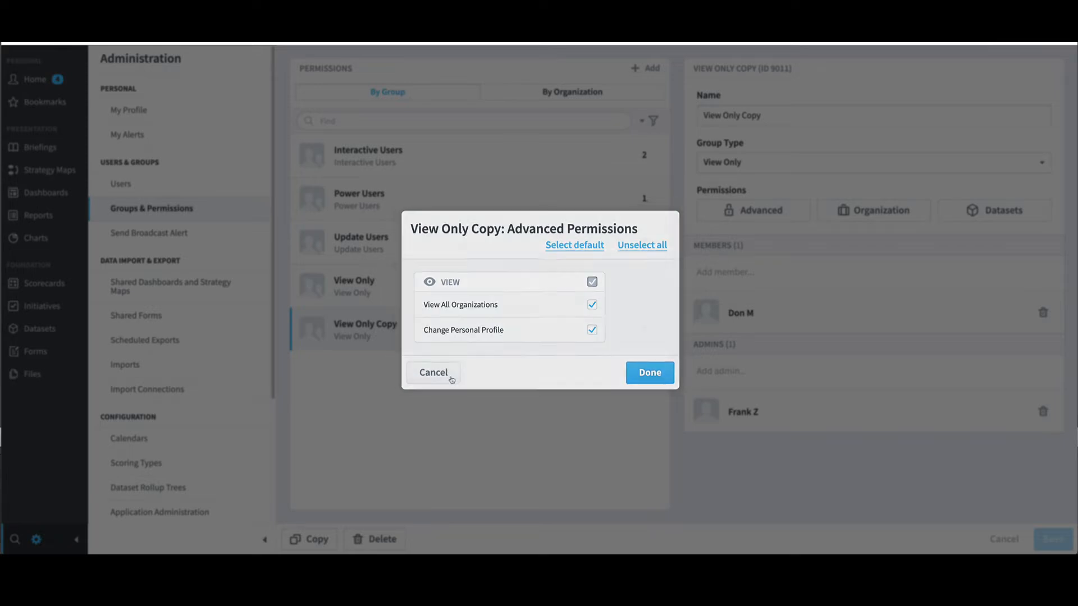
{"action": "left_click", "coordinate": [431, 375]}
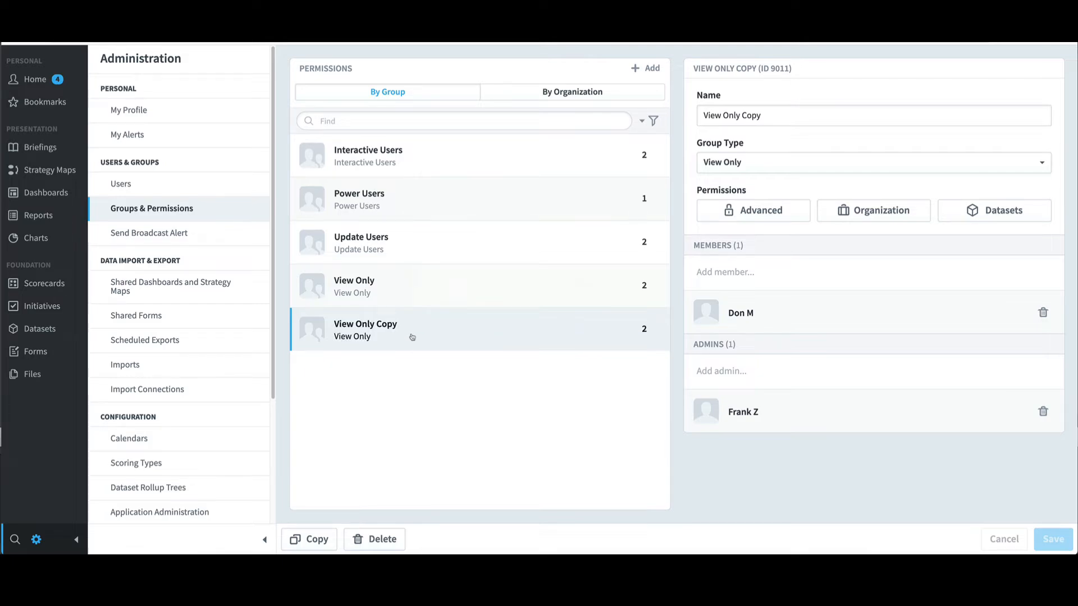
Step: Delete the View Only Copy group and confirm the deletion
{"action": "left_click", "coordinate": [396, 539]}
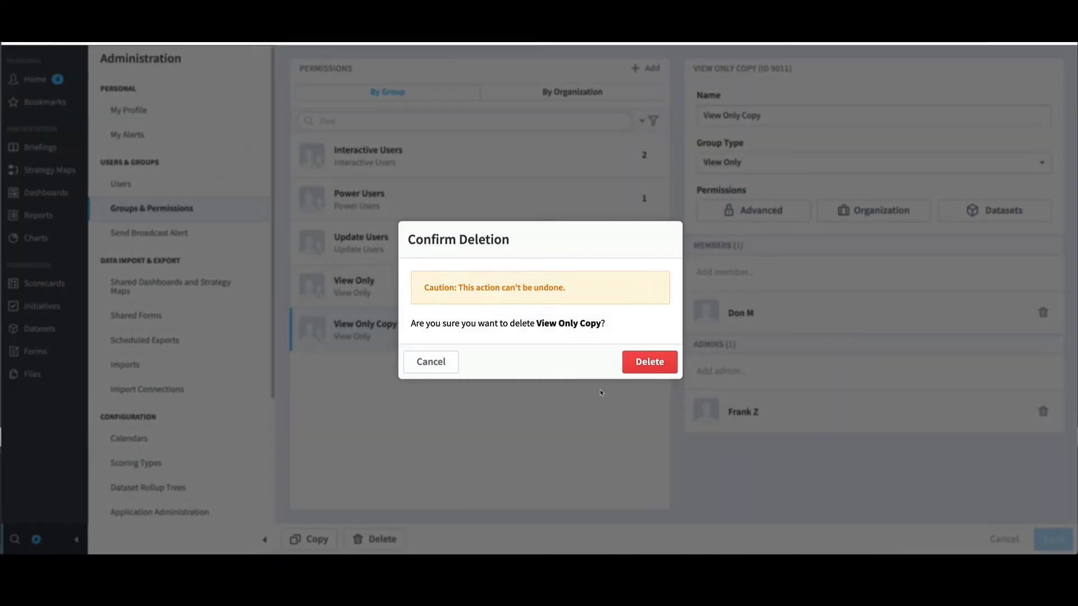
{"action": "left_click", "coordinate": [651, 364]}
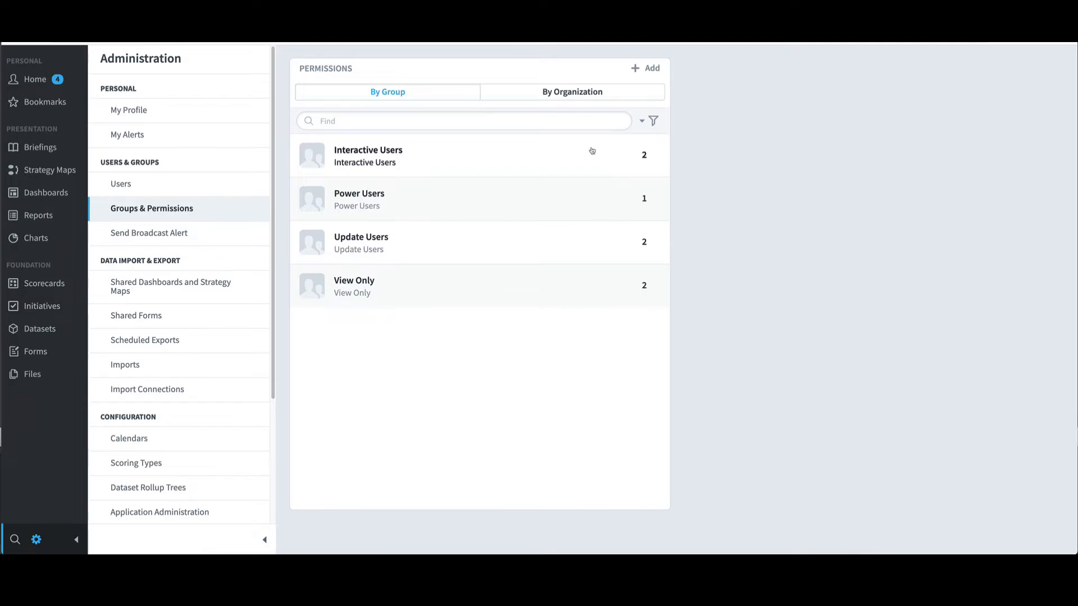
Step: List permissions by organization and review Mobileworld Inc.'s direct and view-all-organizations groups
{"action": "left_click", "coordinate": [587, 94]}
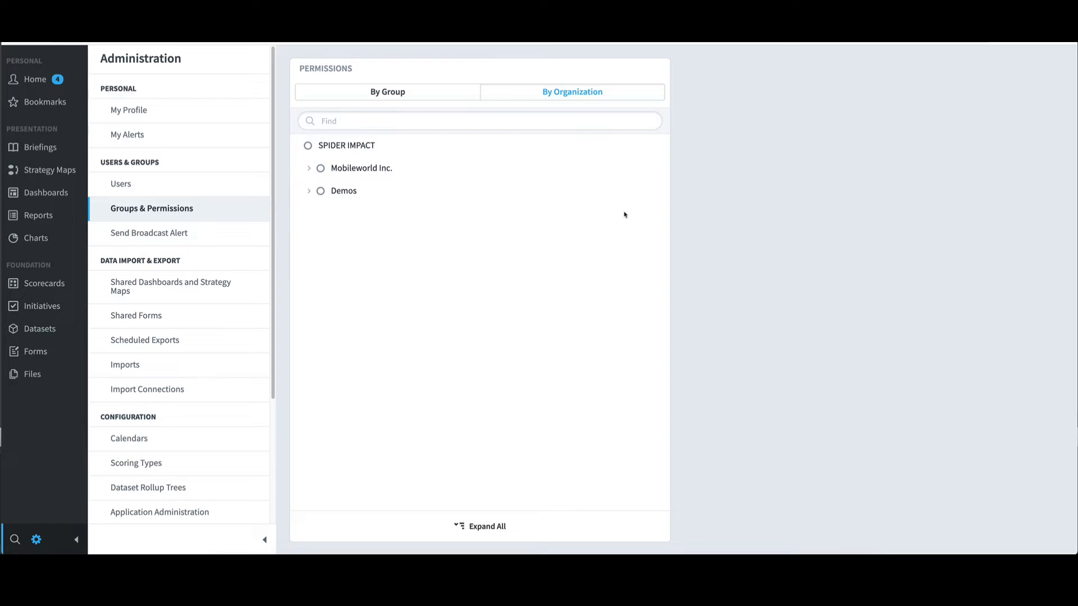
{"action": "left_click", "coordinate": [380, 171]}
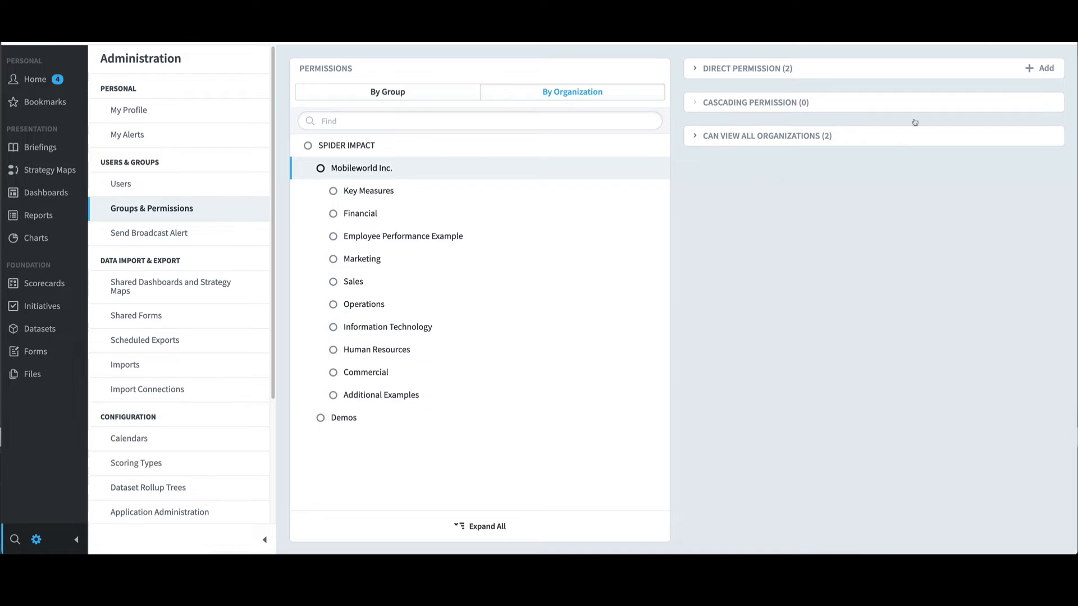
{"action": "left_click", "coordinate": [847, 72]}
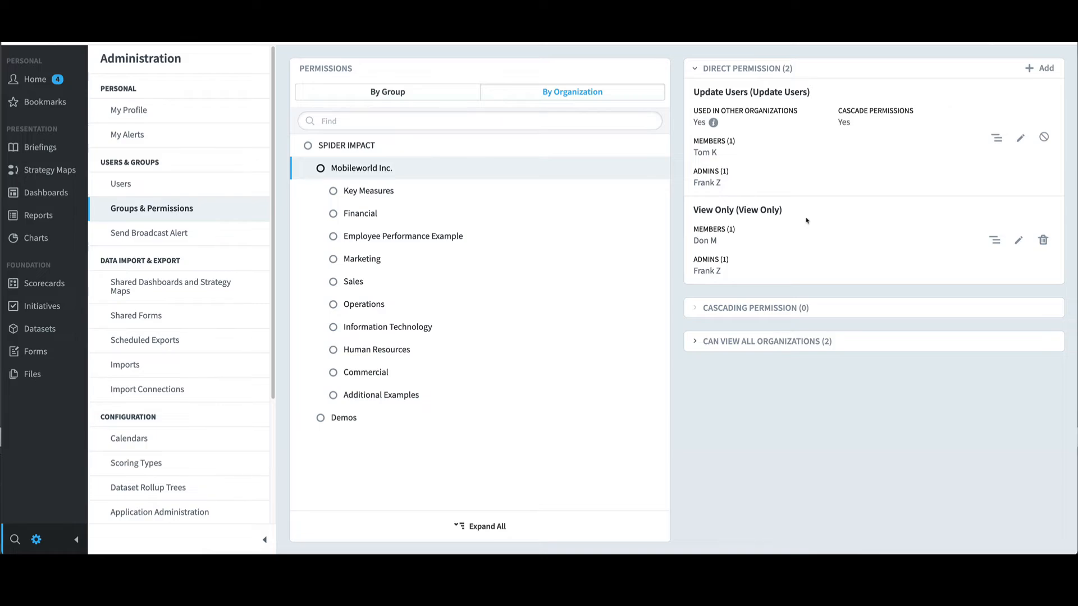
{"action": "left_click", "coordinate": [839, 347]}
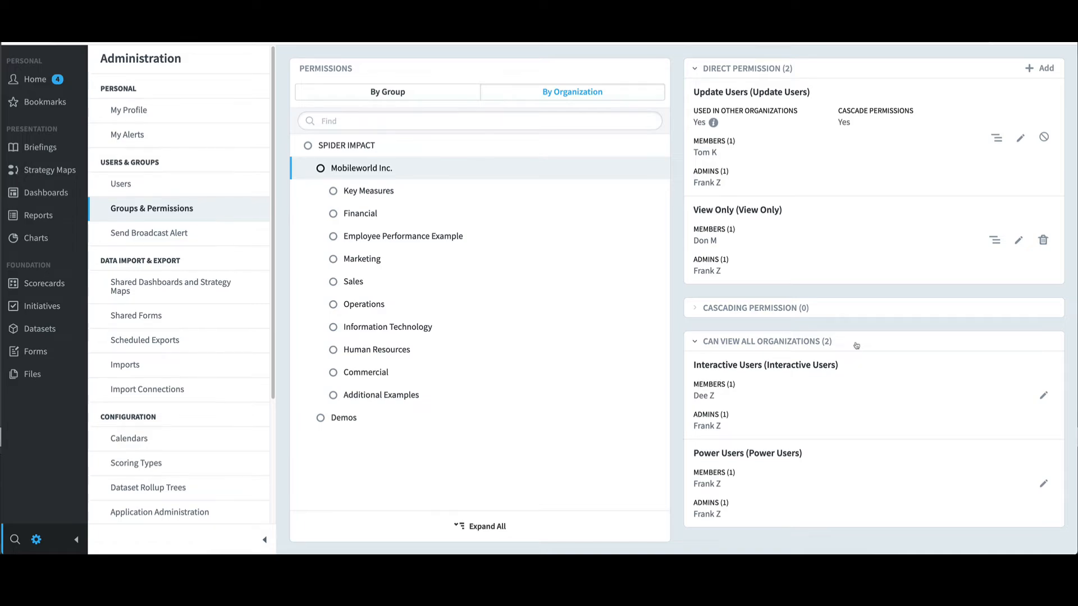
{"action": "left_click", "coordinate": [855, 344]}
{"action": "left_click", "coordinate": [854, 68]}
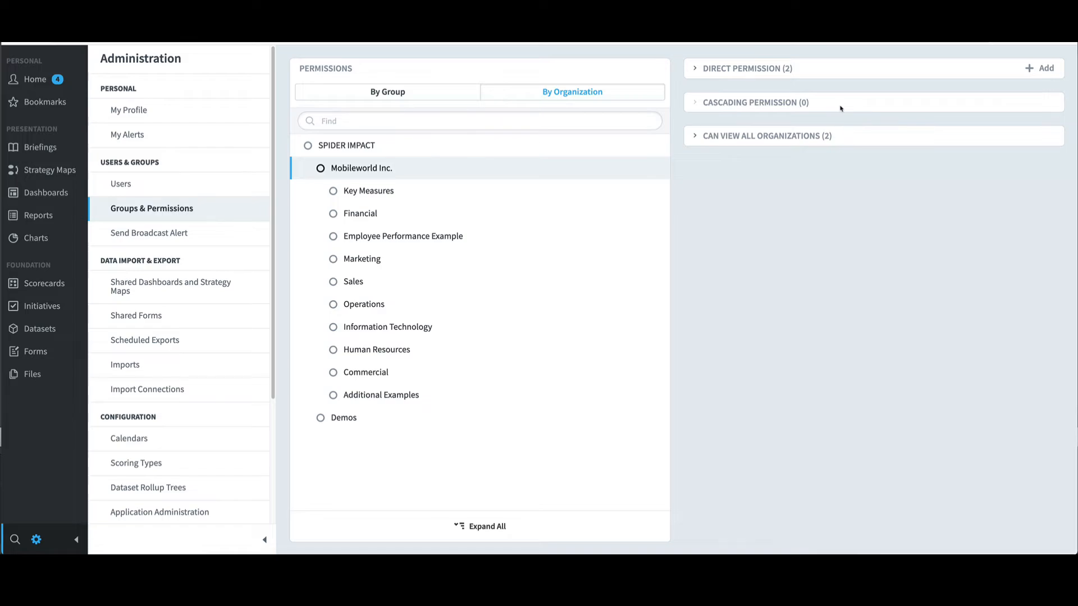
Step: Review Financial's cascading and view-all groups, then show Mobileworld Inc.'s direct permission groups
{"action": "left_click", "coordinate": [373, 216]}
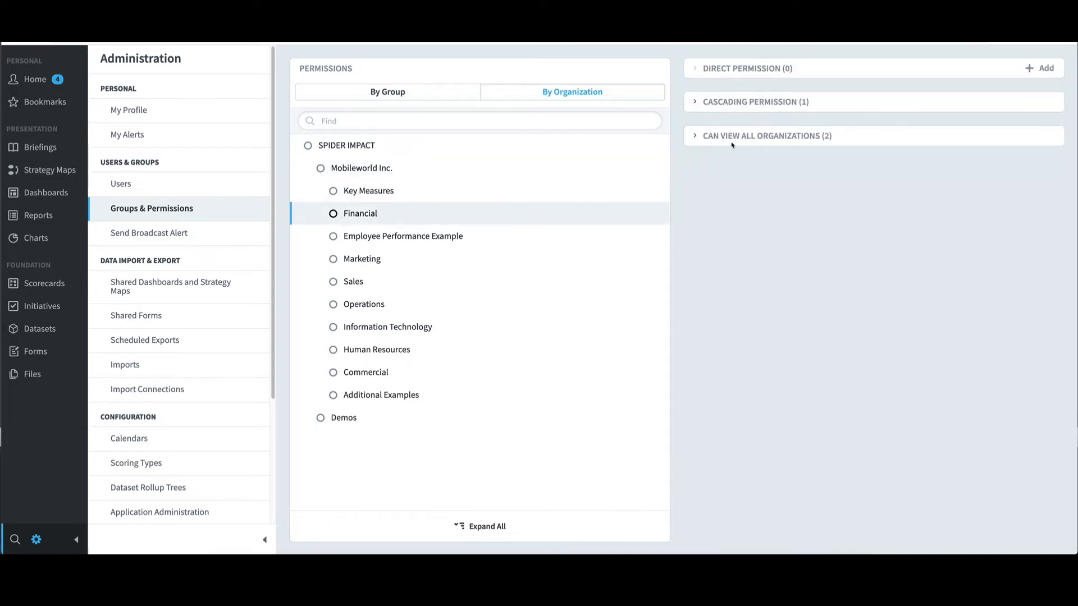
{"action": "left_click", "coordinate": [820, 106]}
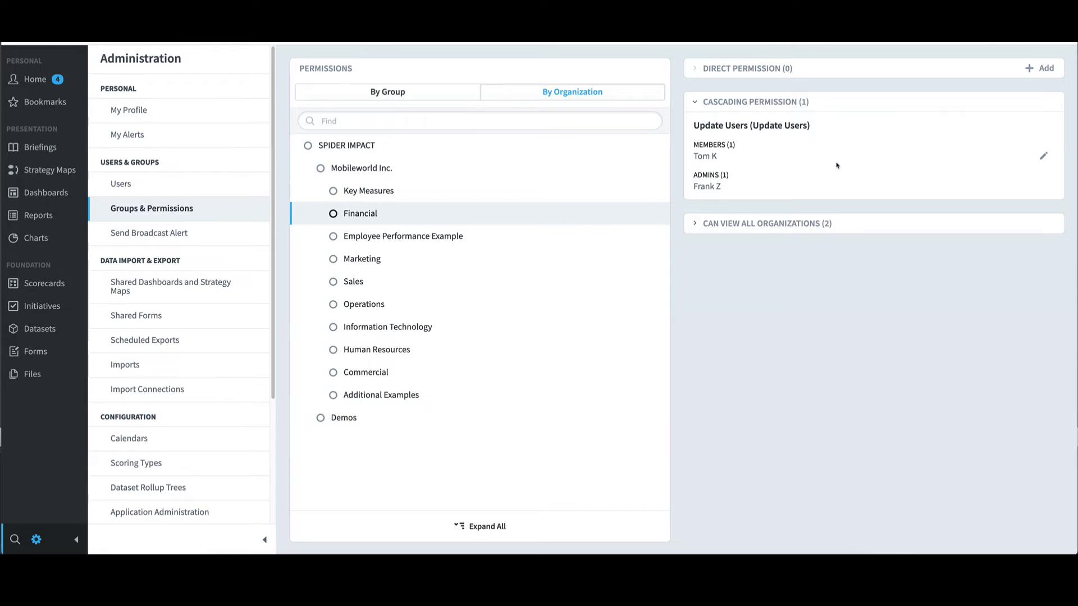
{"action": "left_click", "coordinate": [826, 225]}
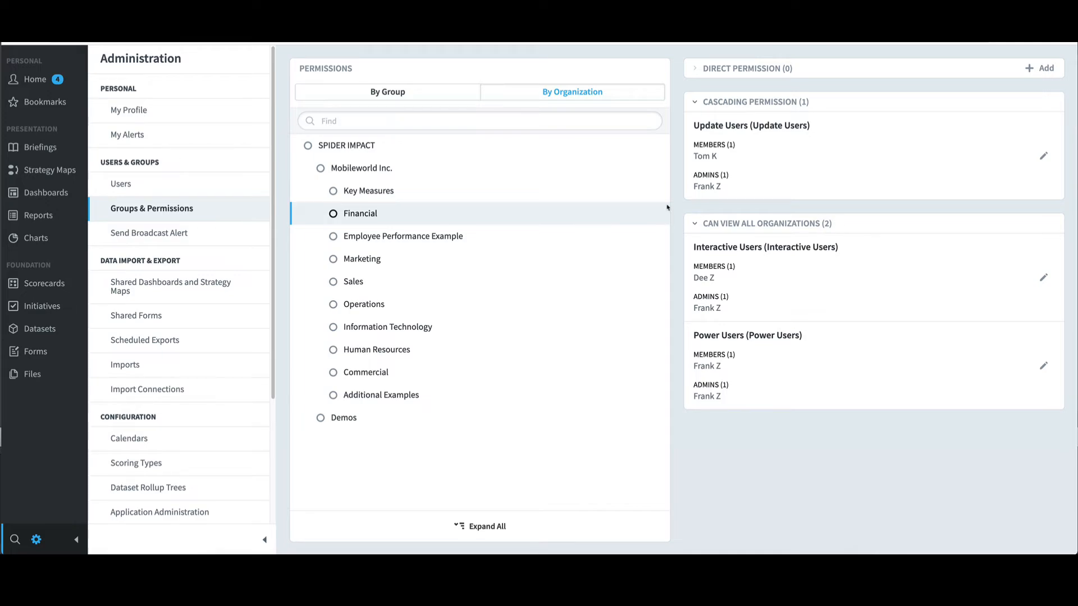
{"action": "left_click", "coordinate": [432, 169]}
{"action": "left_click", "coordinate": [820, 77]}
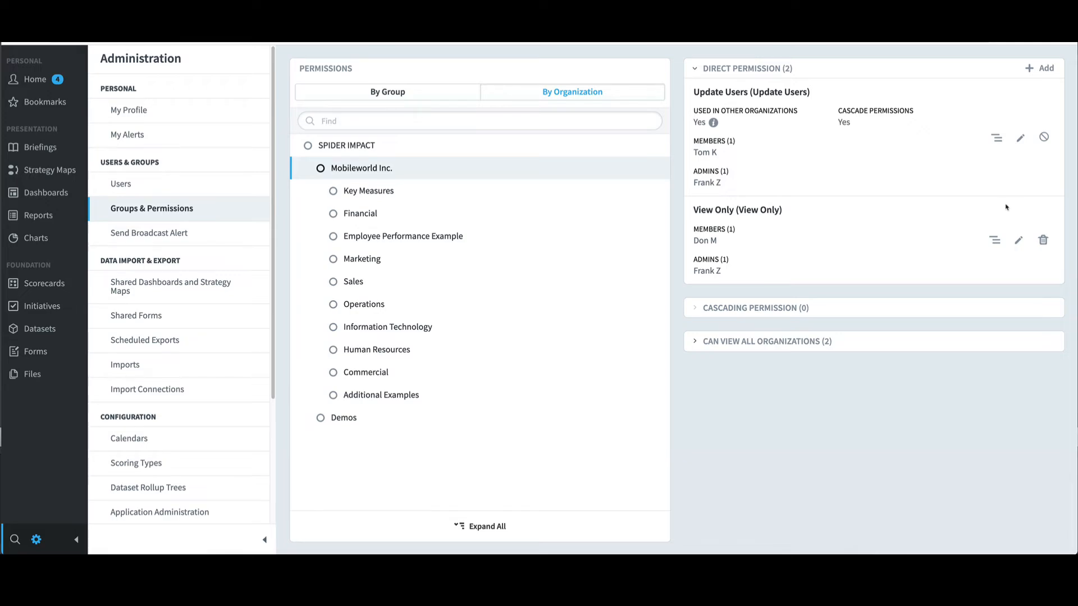
Step: Cancel removing View Only's permission on Mobileworld Inc., then go to the Users list
{"action": "left_click", "coordinate": [1041, 241]}
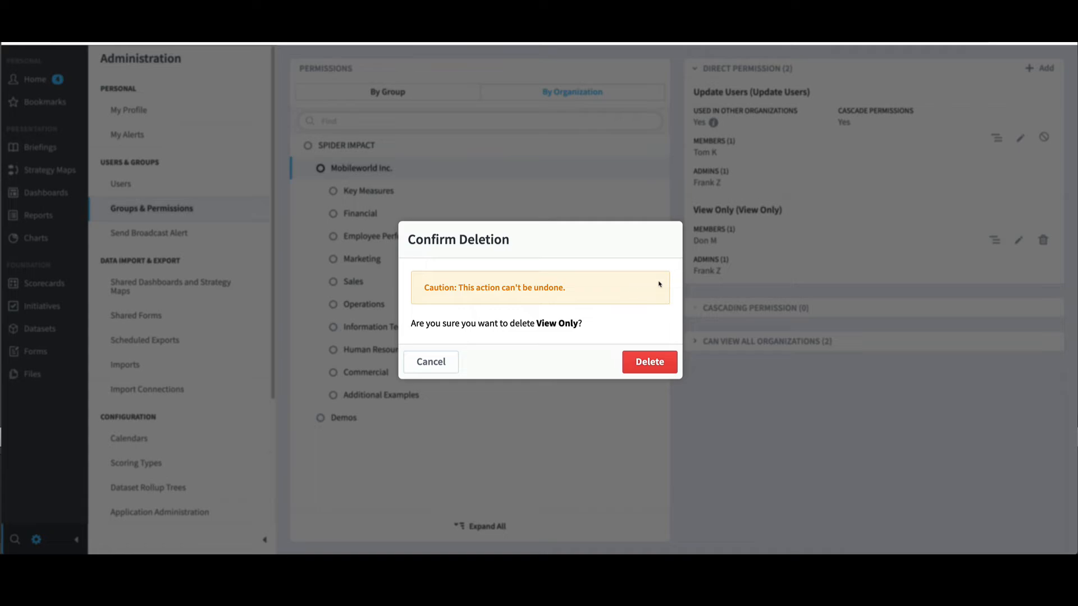
{"action": "left_click", "coordinate": [448, 363]}
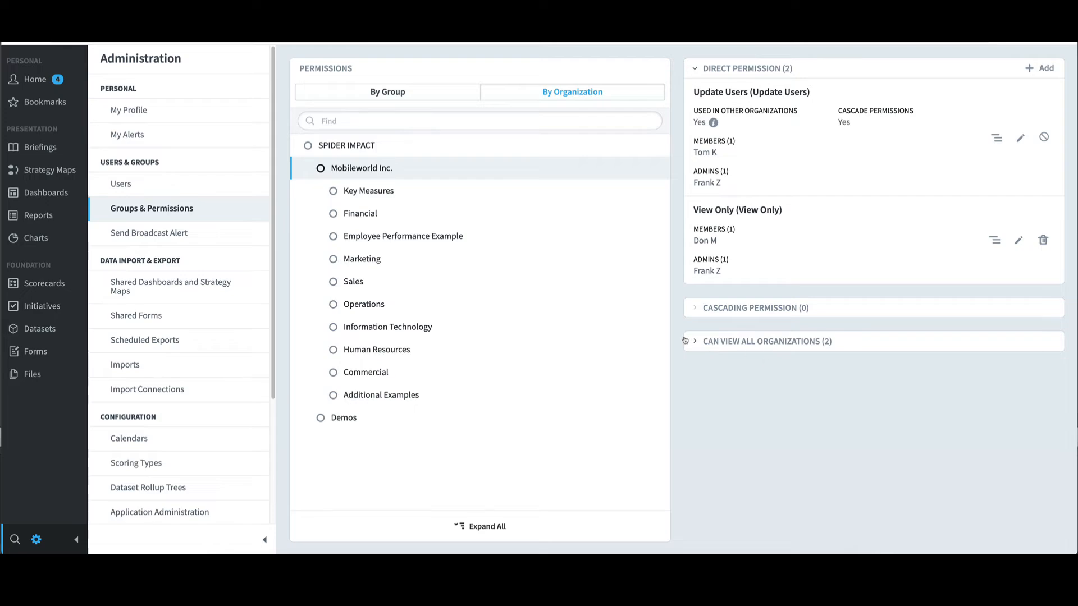
{"action": "left_click", "coordinate": [141, 181]}
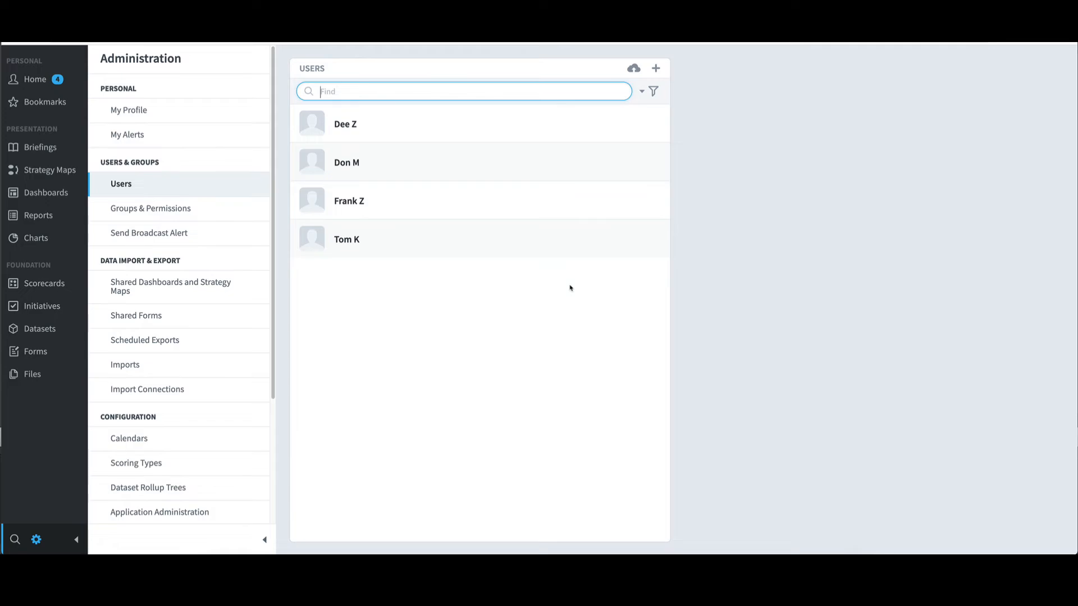
Step: Inspect an existing user's Member of Groups and Admin of Groups, then begin a new user
{"action": "left_click", "coordinate": [402, 203]}
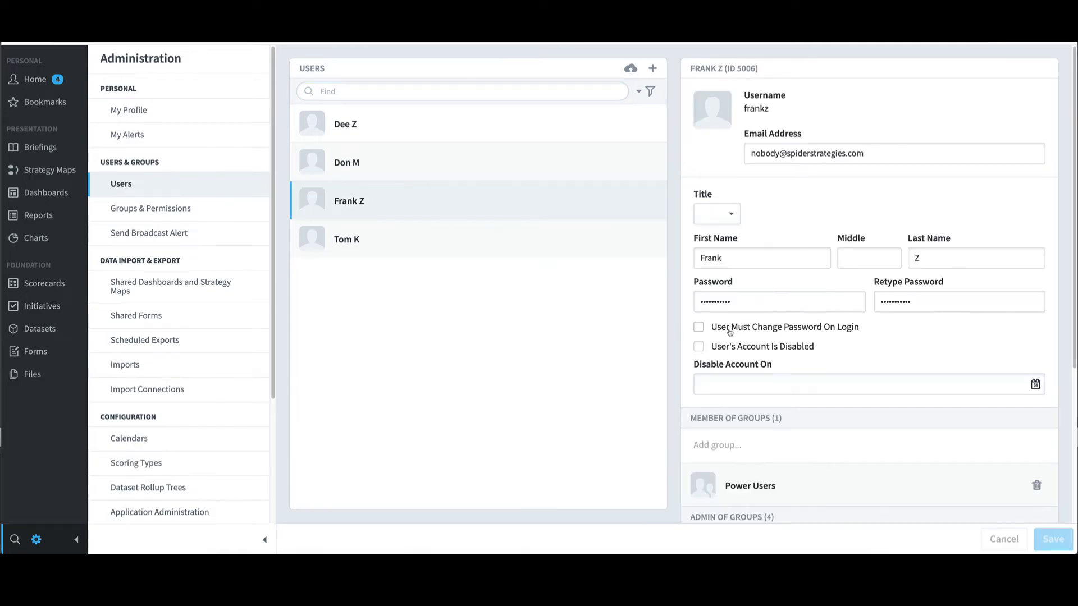
{"action": "scroll", "coordinate": [748, 335], "scroll_direction": "down", "scroll_amount": 4}
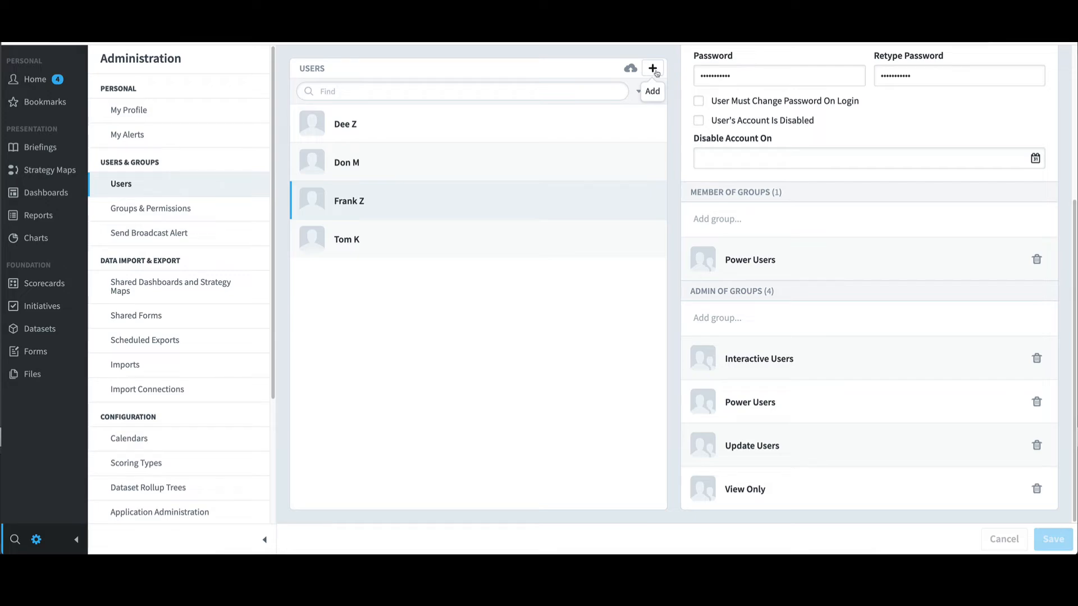
{"action": "left_click", "coordinate": [654, 70]}
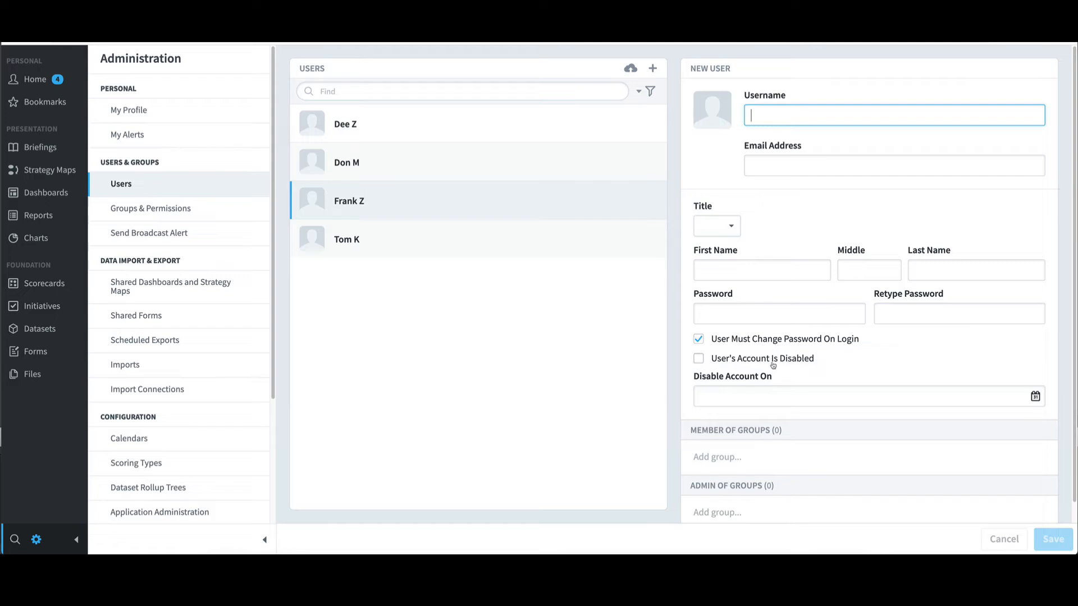
Step: Check the Disable Account On date picker without choosing a date, and scroll the New User form
{"action": "left_click", "coordinate": [768, 394]}
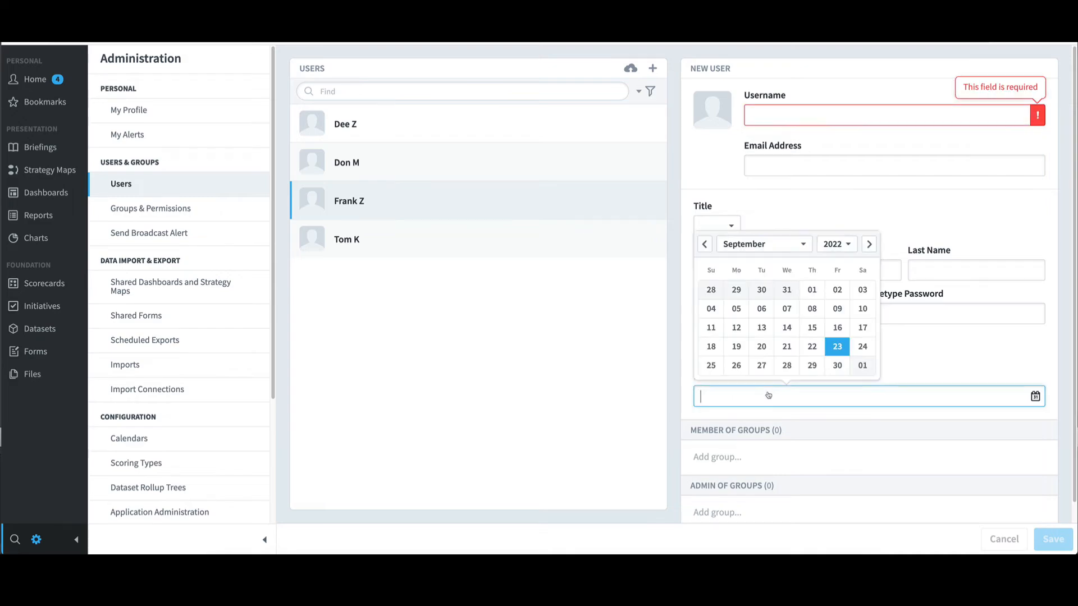
{"action": "left_click", "coordinate": [905, 368]}
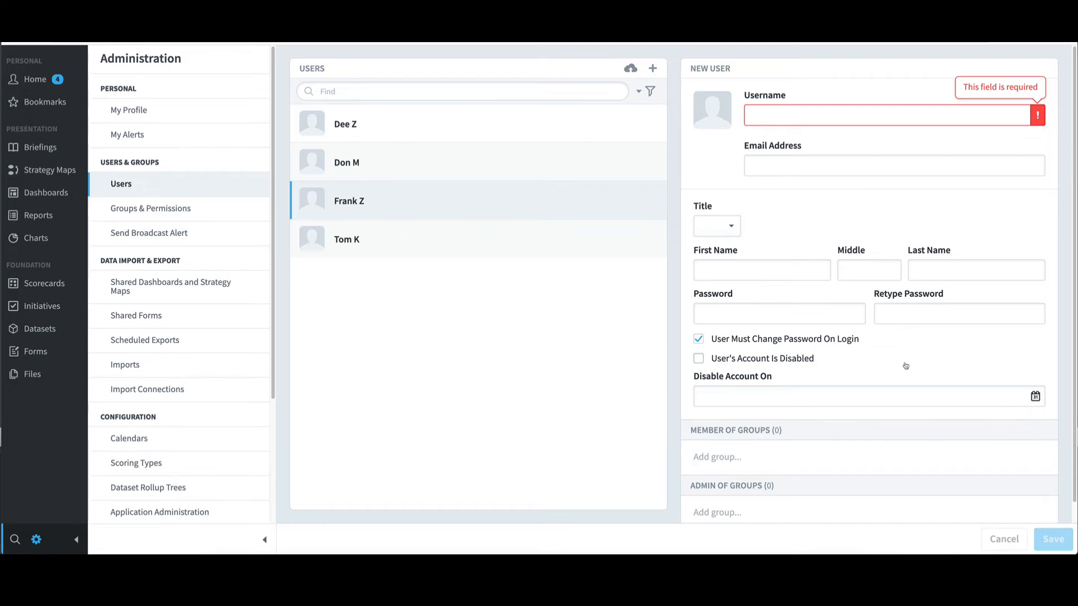
{"action": "scroll", "coordinate": [906, 366], "scroll_direction": "down", "scroll_amount": 1}
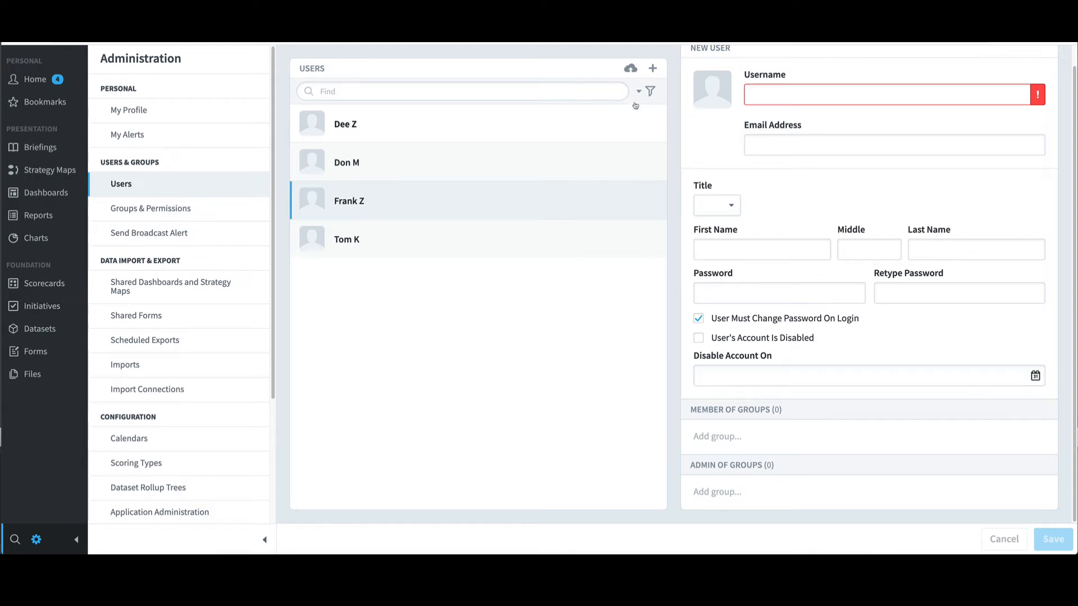
Step: Download the Import Users example file and open users_example.csv in Excel
{"action": "left_click", "coordinate": [631, 69]}
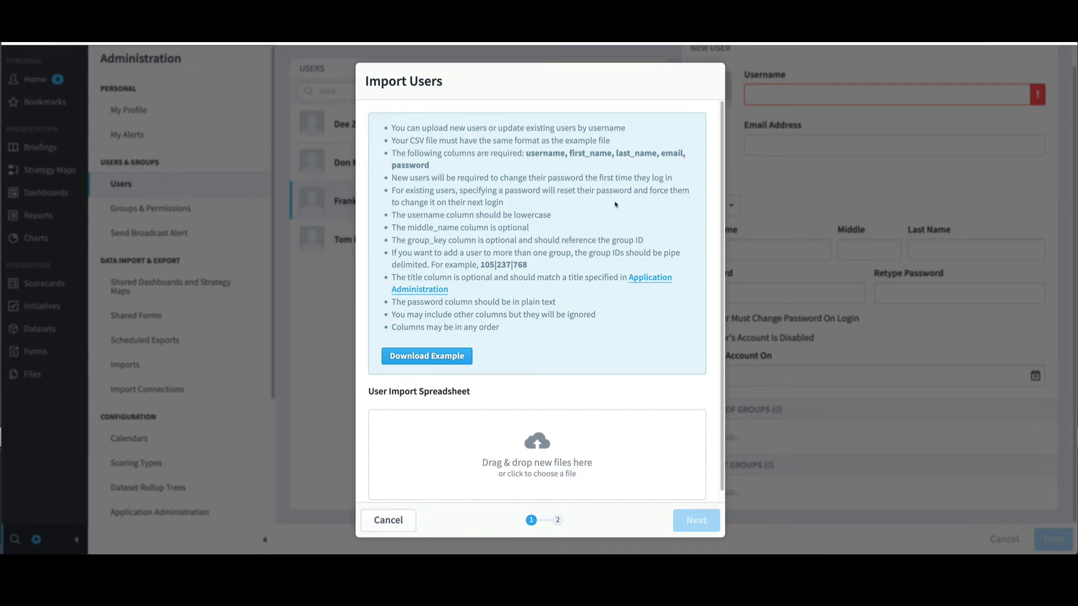
{"action": "left_click", "coordinate": [465, 358]}
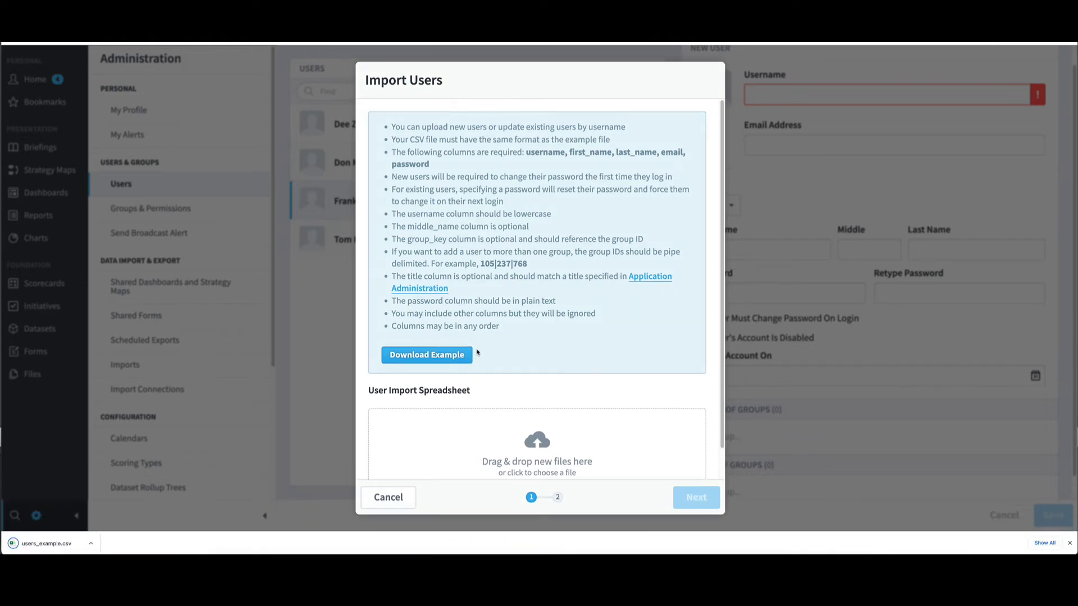
{"action": "left_click", "coordinate": [91, 543]}
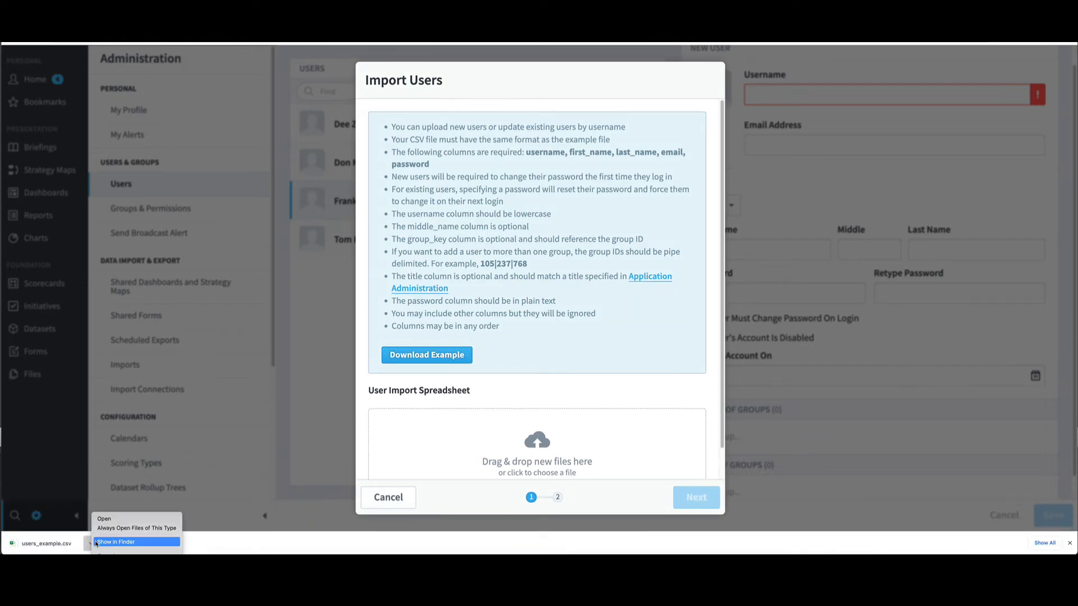
{"action": "left_click", "coordinate": [115, 520]}
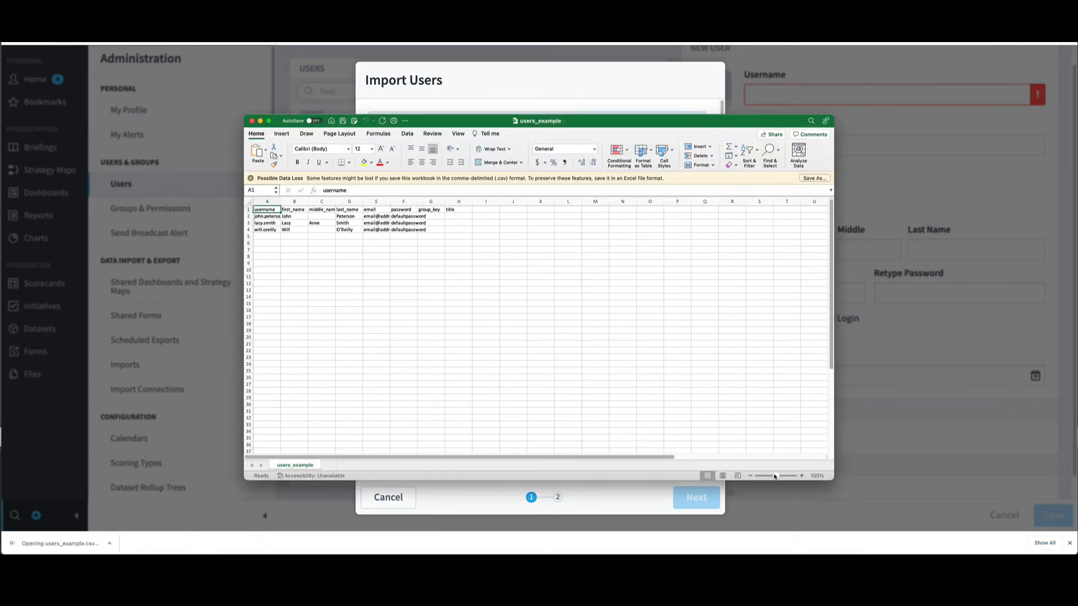
Step: Zoom the sheet, autofit all columns, and delete the lacy.smith and will.oreilly sample rows
{"action": "left_click_drag", "start_coordinate": [775, 476], "coordinate": [781, 476]}
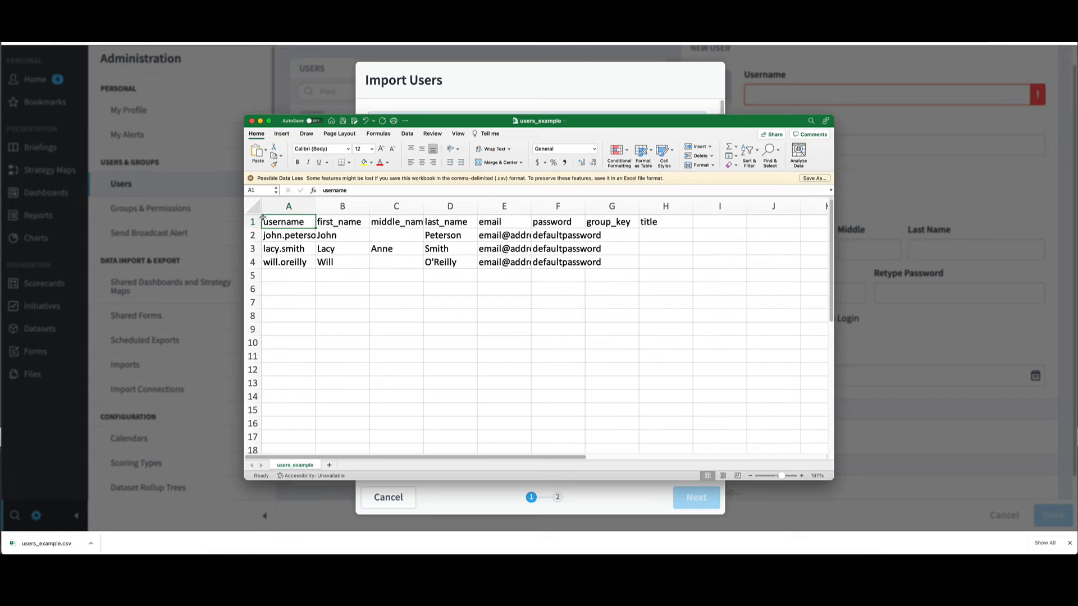
{"action": "left_click", "coordinate": [254, 207]}
{"action": "double_click", "coordinate": [316, 207]}
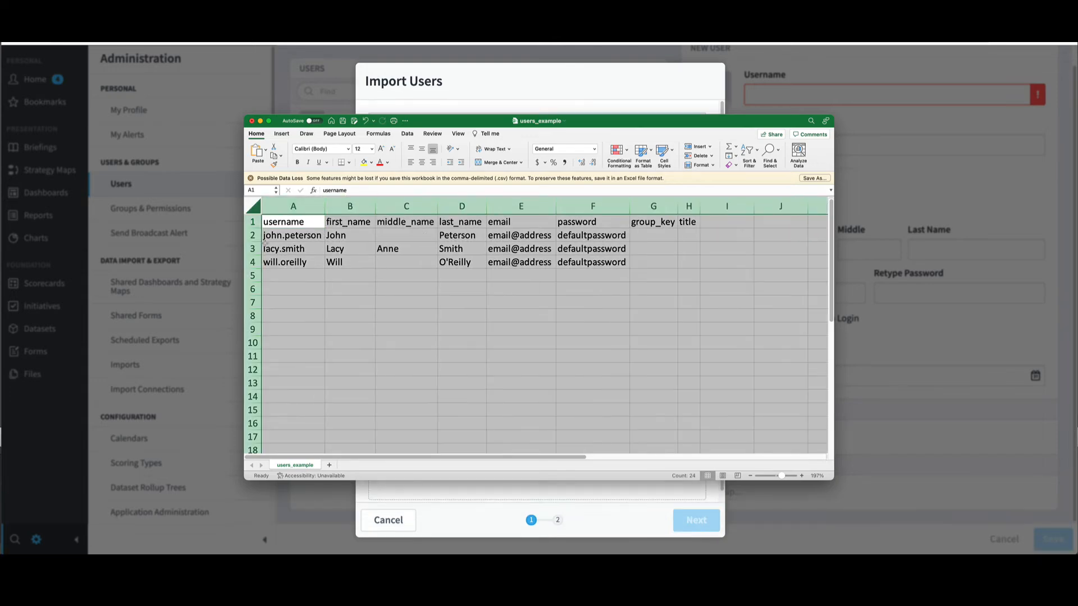
{"action": "left_click_drag", "start_coordinate": [253, 249], "coordinate": [253, 262]}
{"action": "right_click", "coordinate": [292, 248]}
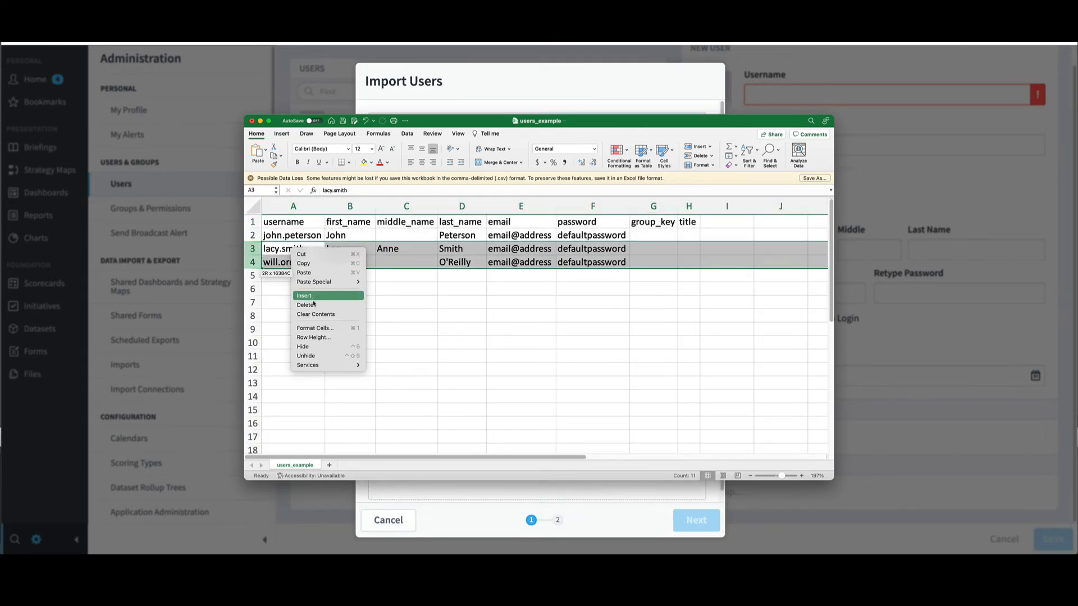
{"action": "left_click", "coordinate": [314, 305]}
{"action": "left_click", "coordinate": [295, 287]}
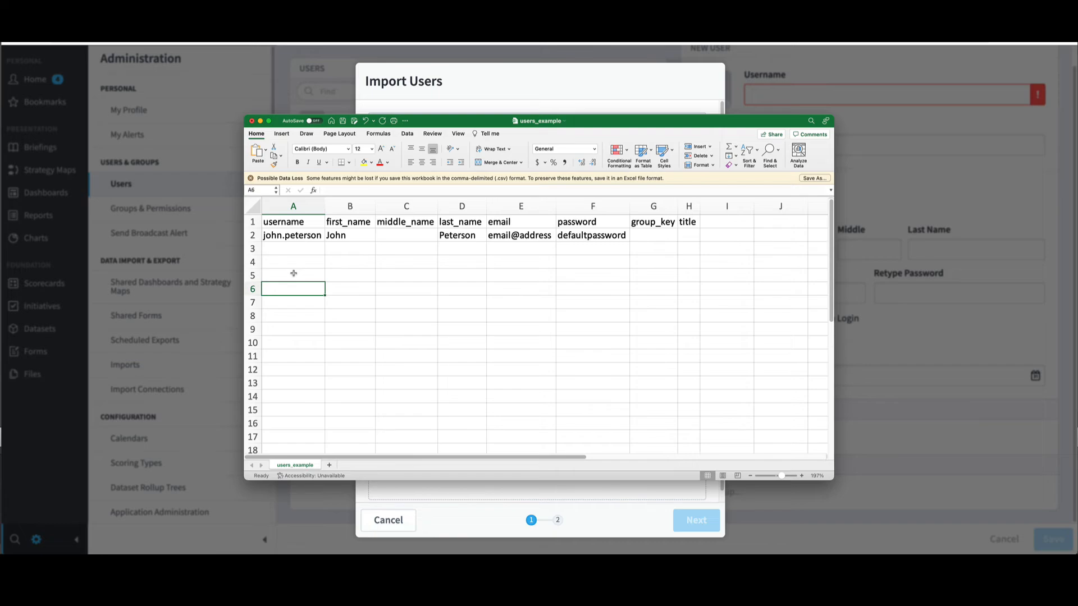
Step: Enter the new user's username, first name, last name and e-mail in row 2, then inspect G2 and H2
{"action": "left_click", "coordinate": [292, 236]}
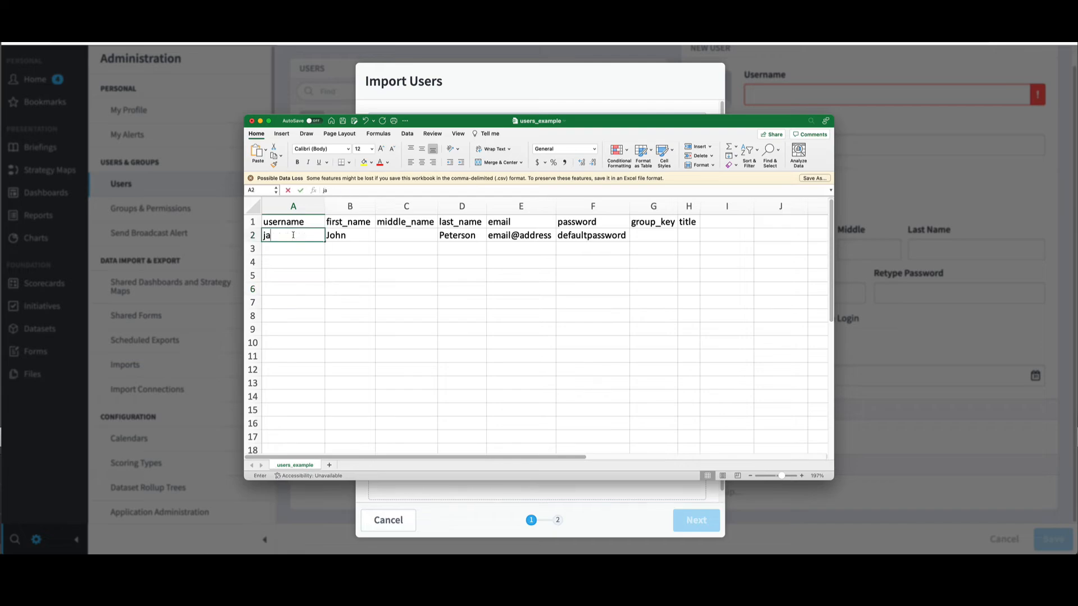
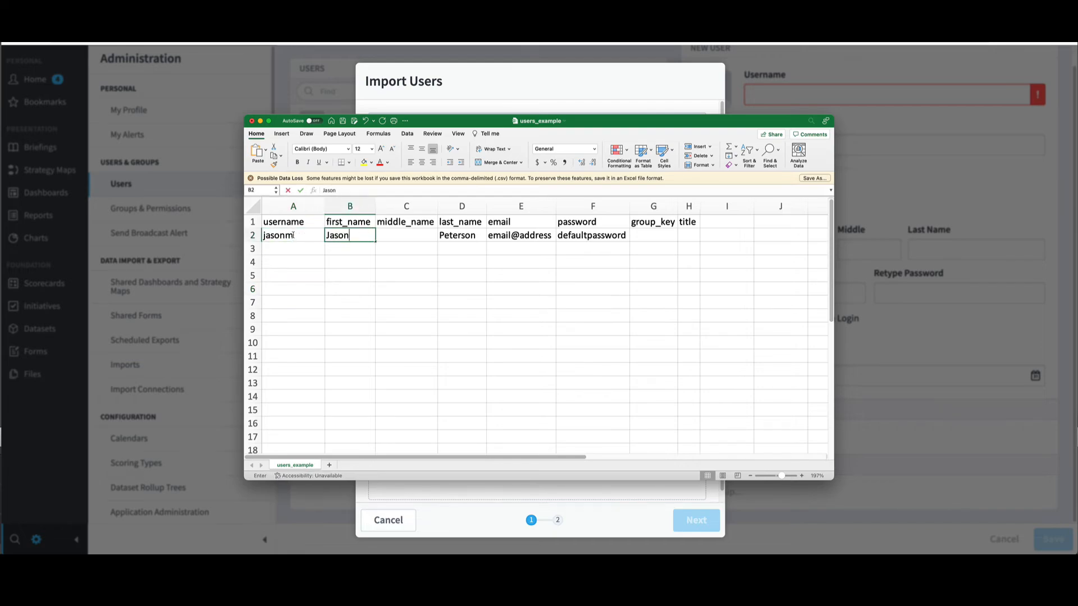
{"action": "key", "text": "Tab"}
{"action": "key", "text": "Tab"}
{"action": "type", "text": "M"}
{"action": "key", "text": "Tab"}
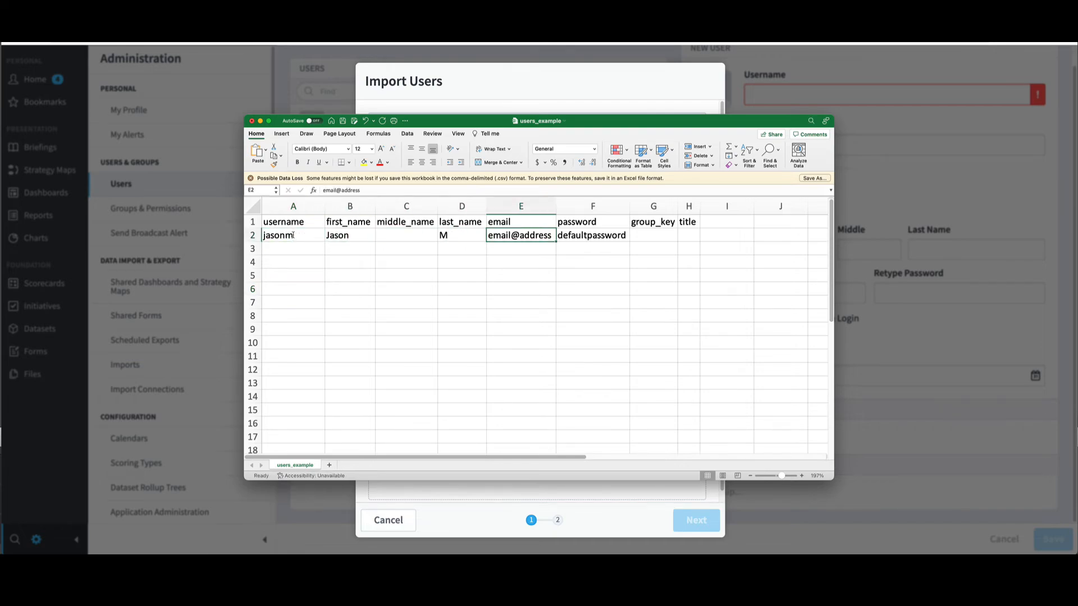
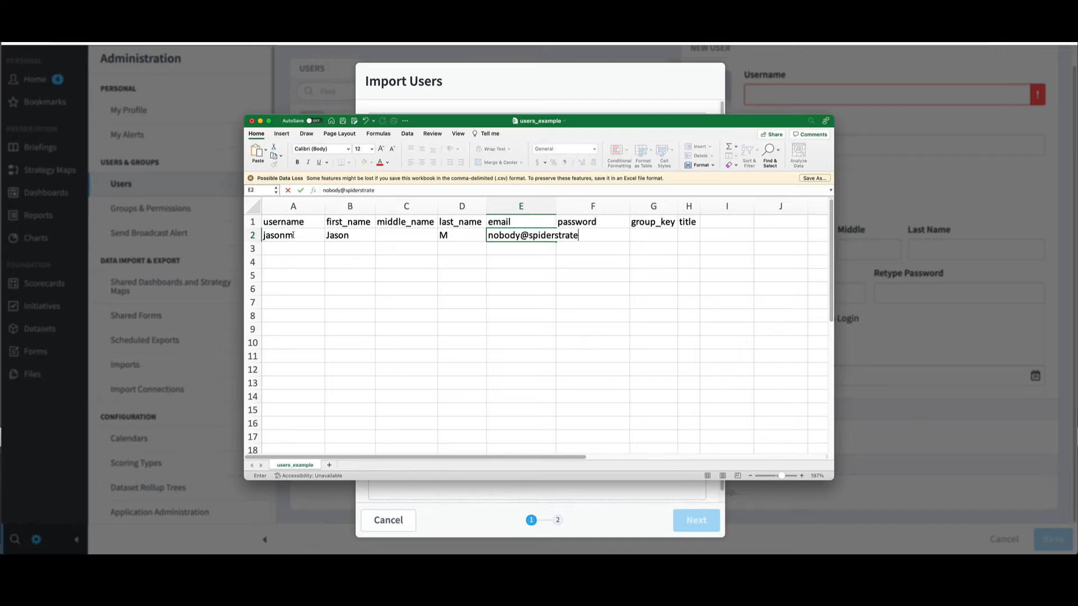
{"action": "key", "text": "Tab"}
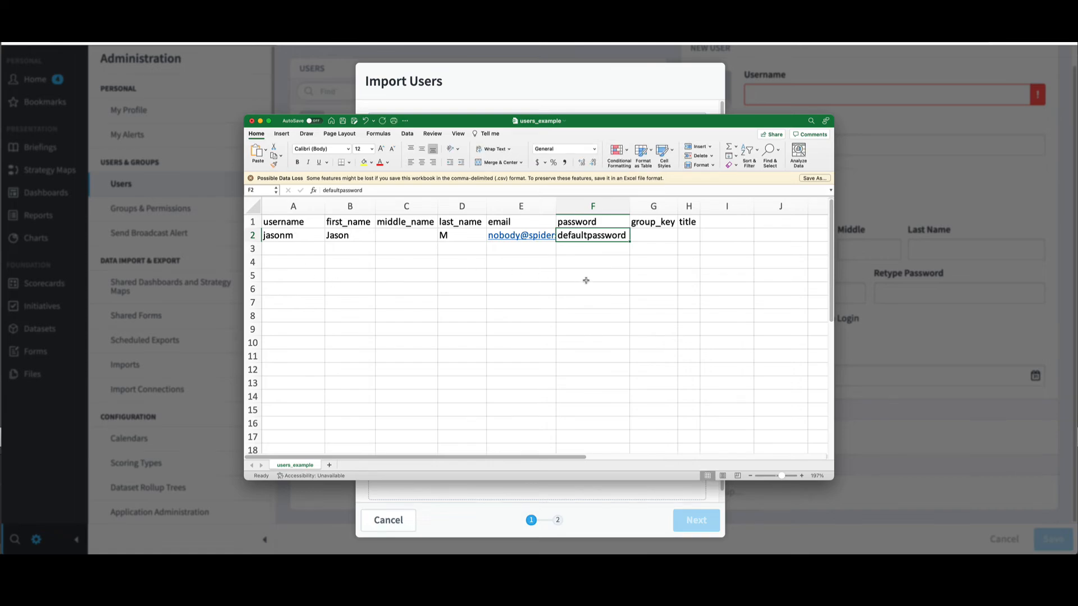
{"action": "left_click", "coordinate": [524, 288]}
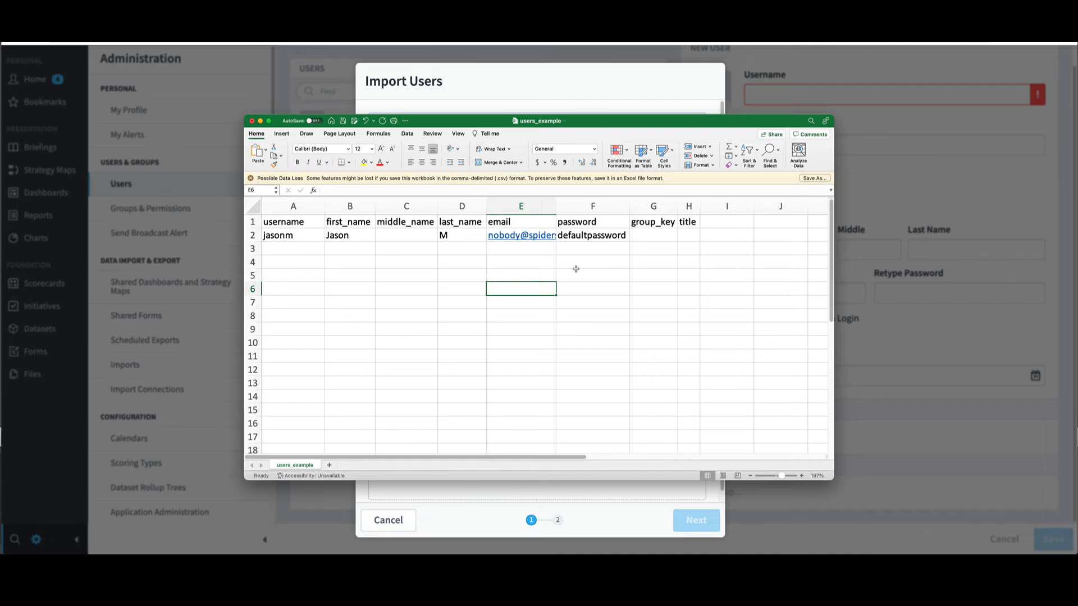
{"action": "left_click", "coordinate": [653, 240]}
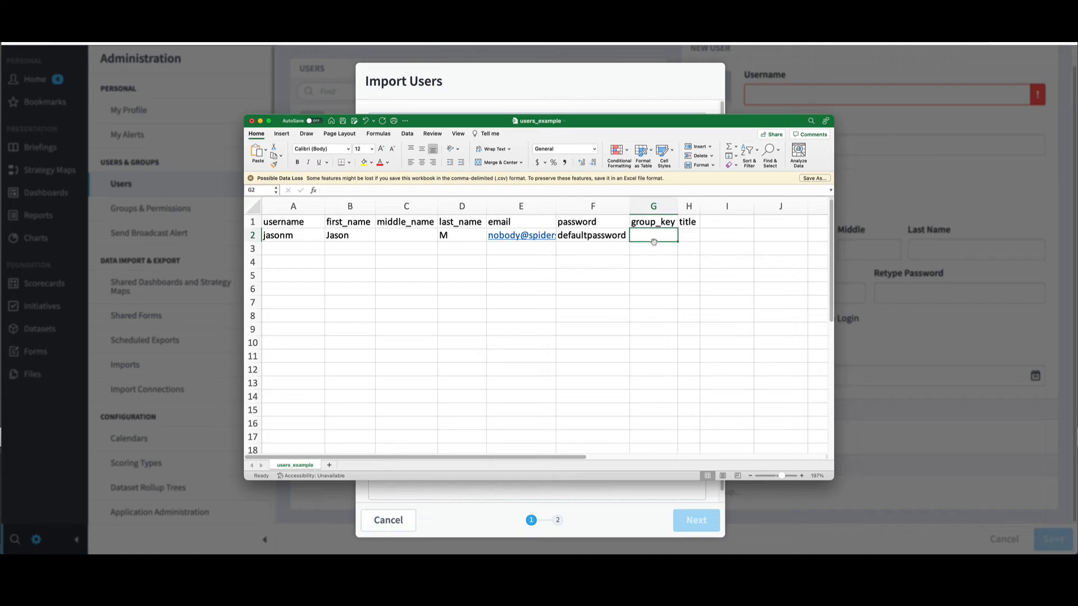
{"action": "left_click", "coordinate": [696, 238]}
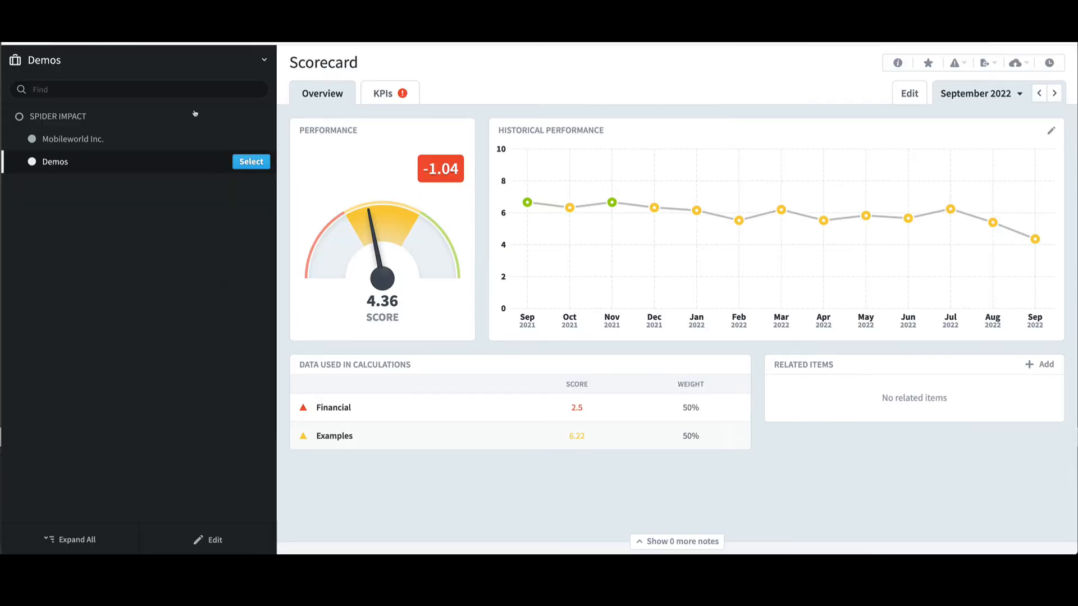
Step: Open the Power Users group under Groups & Permissions to find its ID 5004
{"action": "left_click", "coordinate": [316, 486]}
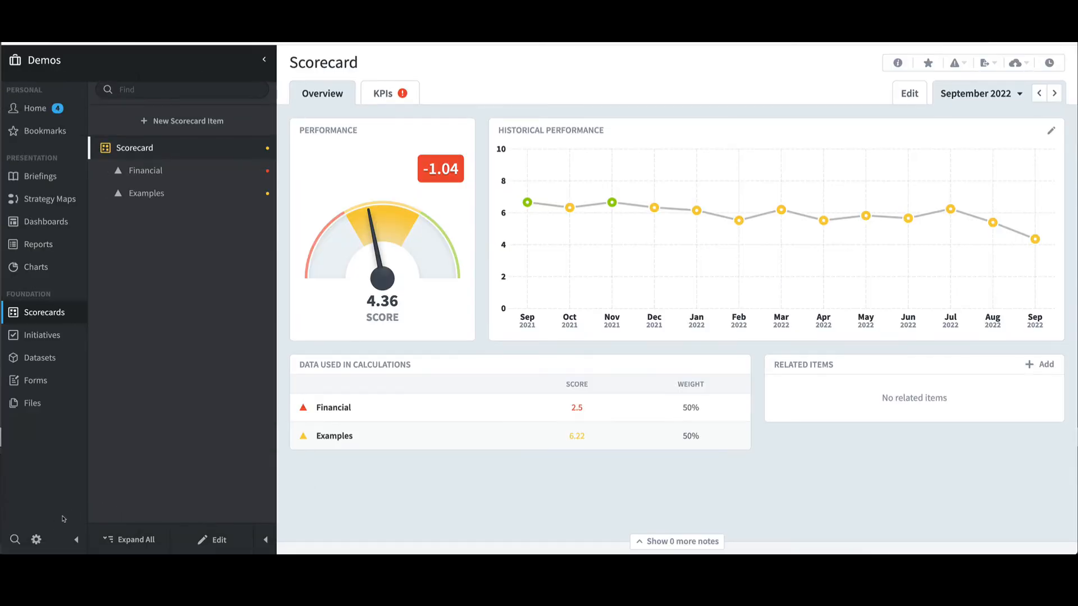
{"action": "left_click", "coordinate": [36, 540]}
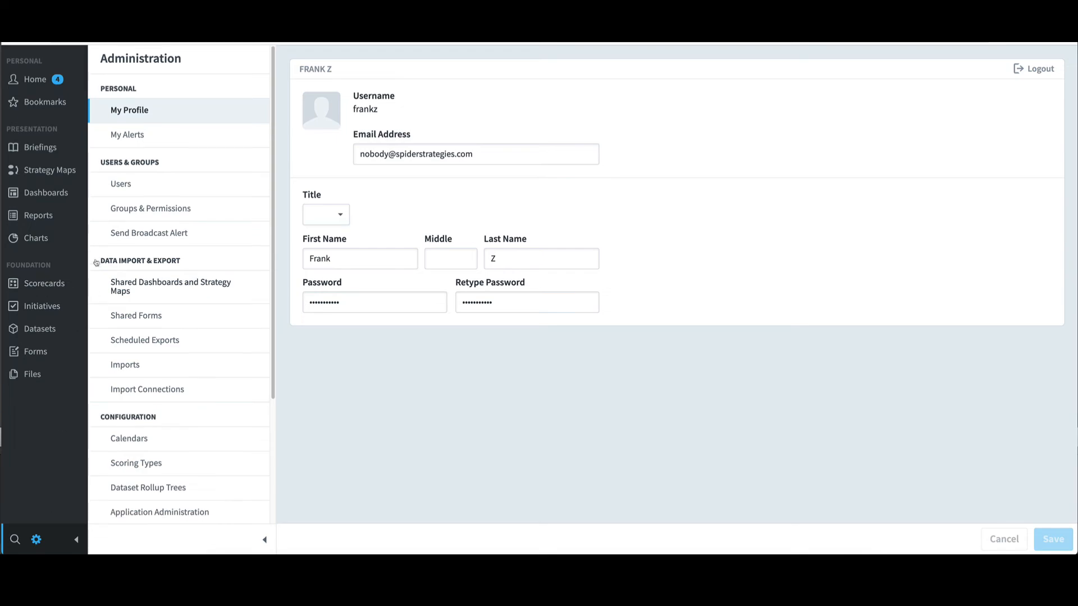
{"action": "left_click", "coordinate": [140, 208]}
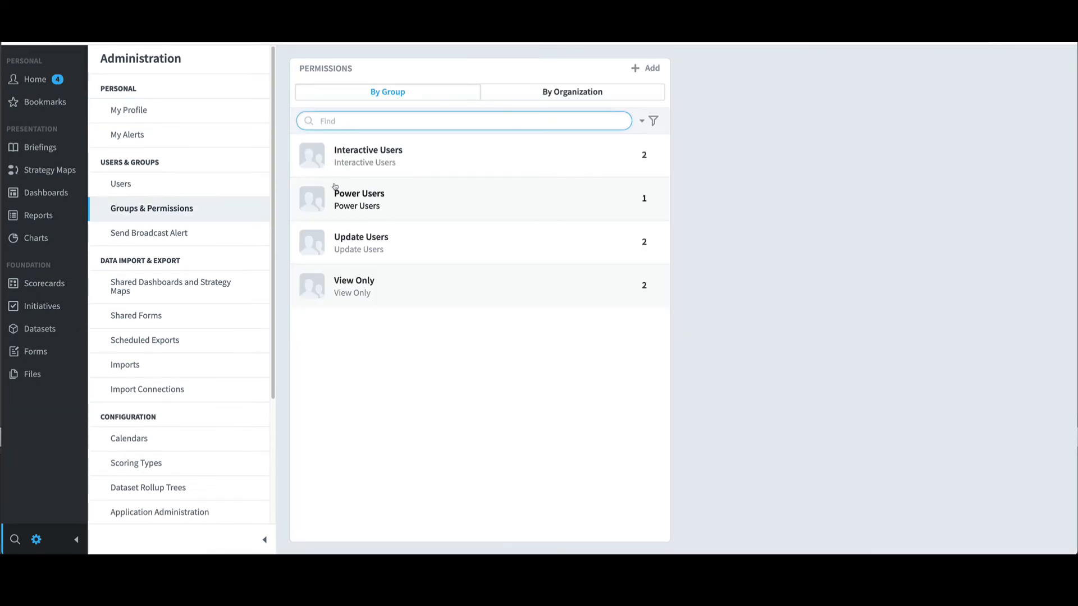
{"action": "left_click", "coordinate": [492, 206]}
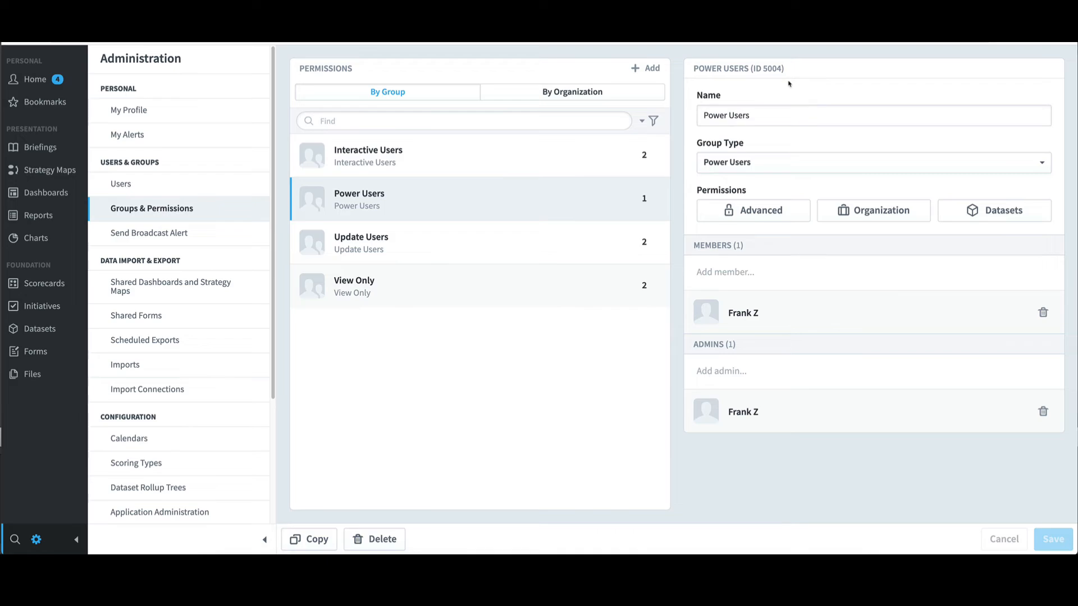
Step: Review Application Administration's Data Format settings, then return to the users_example spreadsheet
{"action": "left_click", "coordinate": [196, 513]}
{"action": "scroll", "coordinate": [465, 378], "scroll_direction": "down", "scroll_amount": 20}
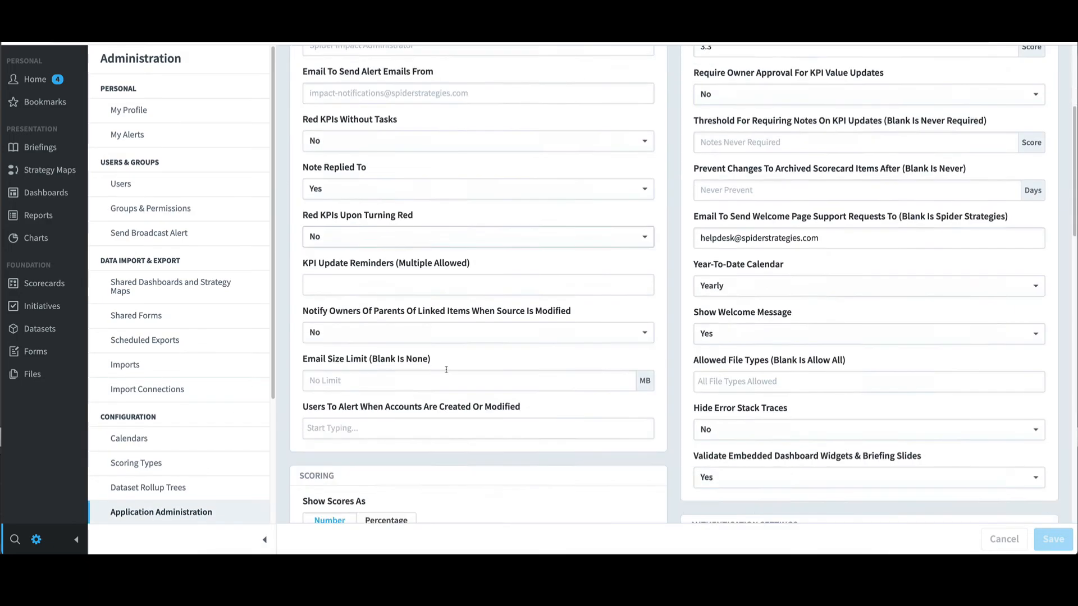
{"action": "scroll", "coordinate": [465, 378], "scroll_direction": "down", "scroll_amount": 5}
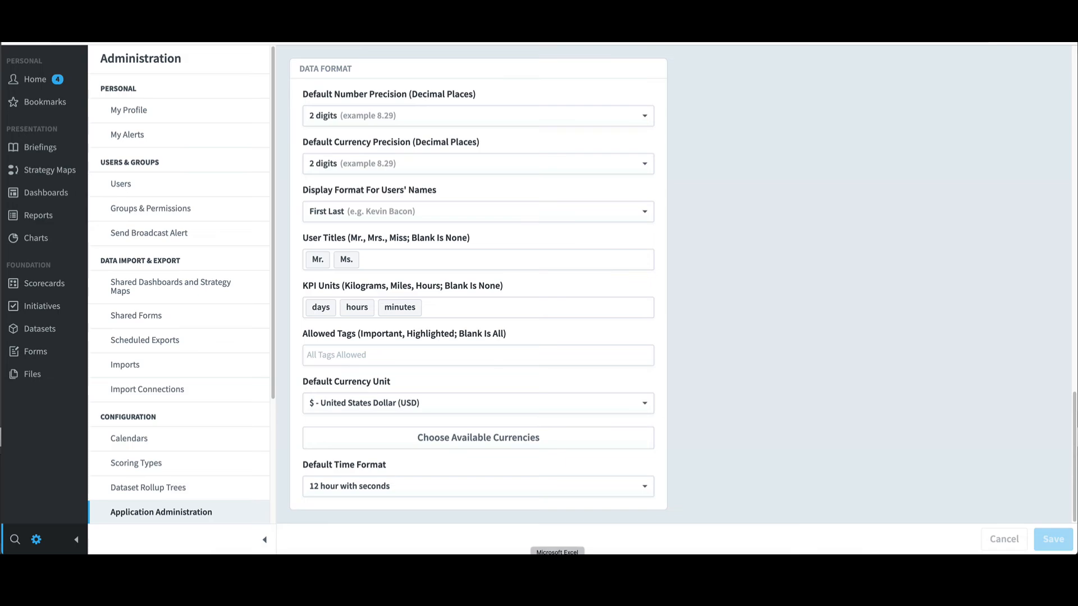
{"action": "left_click", "coordinate": [558, 562]}
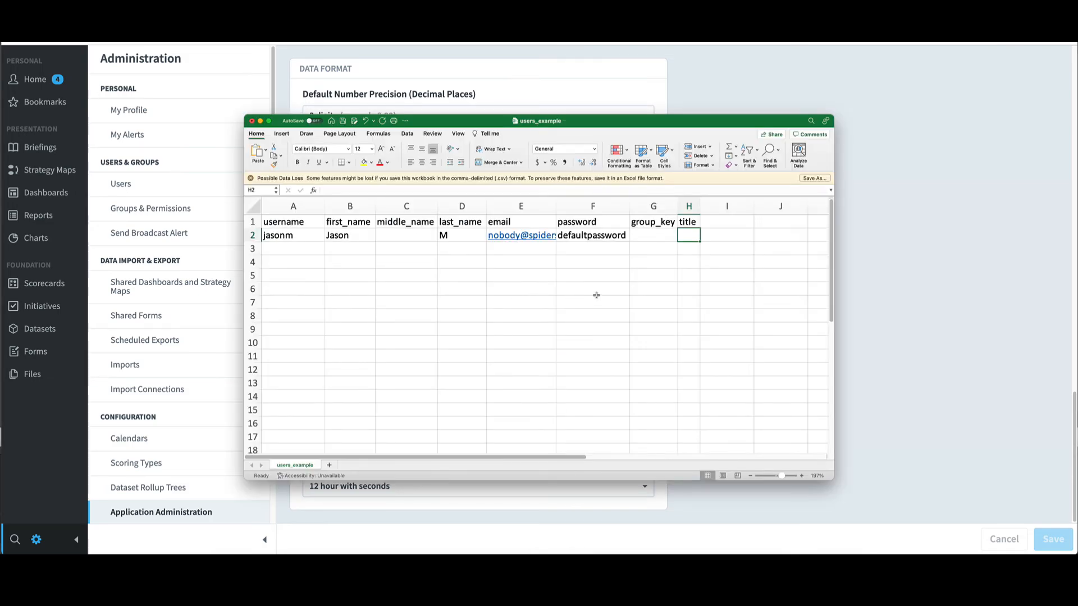
Step: Set group_key to 5004, leave the title empty, save users_example, and return to Import Users
{"action": "left_click", "coordinate": [653, 237]}
{"action": "type", "text": "5004"}
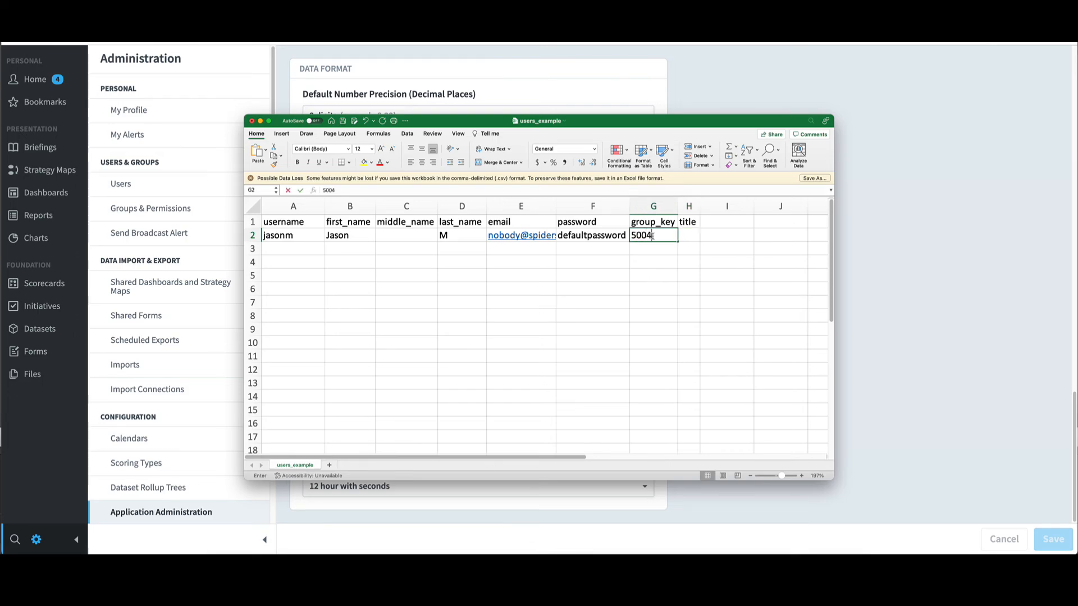
{"action": "key", "text": "Tab"}
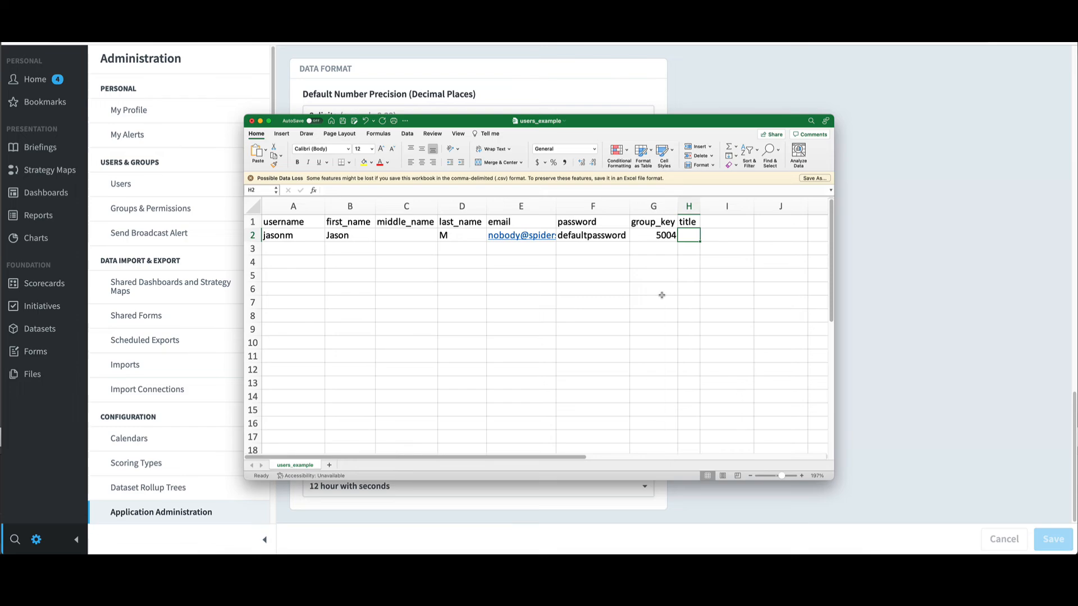
{"action": "type", "text": "Mr."}
{"action": "key", "text": "Return"}
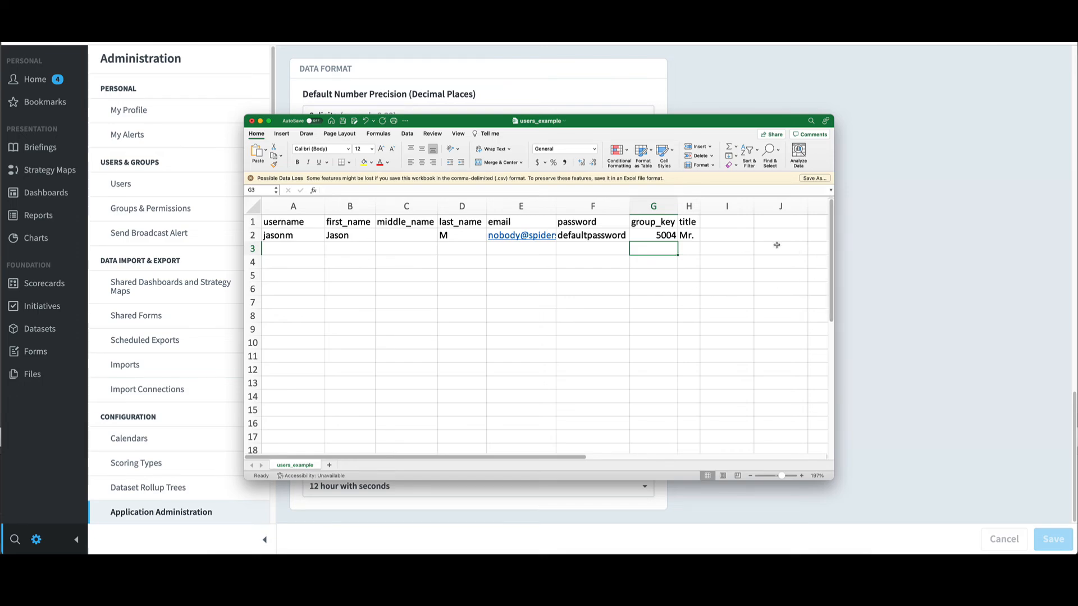
{"action": "left_click", "coordinate": [695, 236]}
{"action": "key", "text": "BackSpace"}
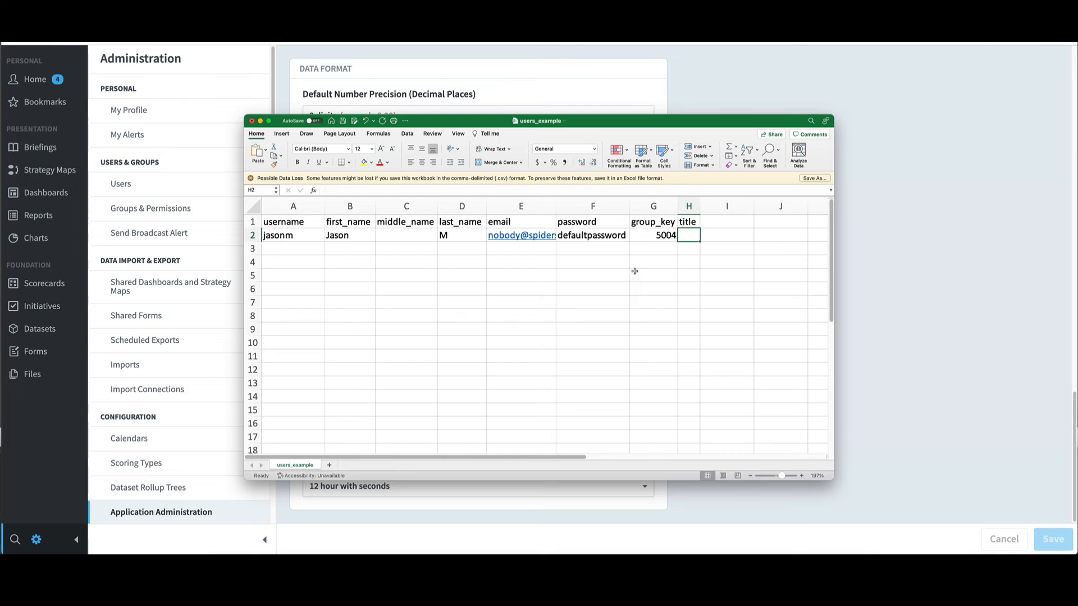
{"action": "left_click", "coordinate": [656, 261]}
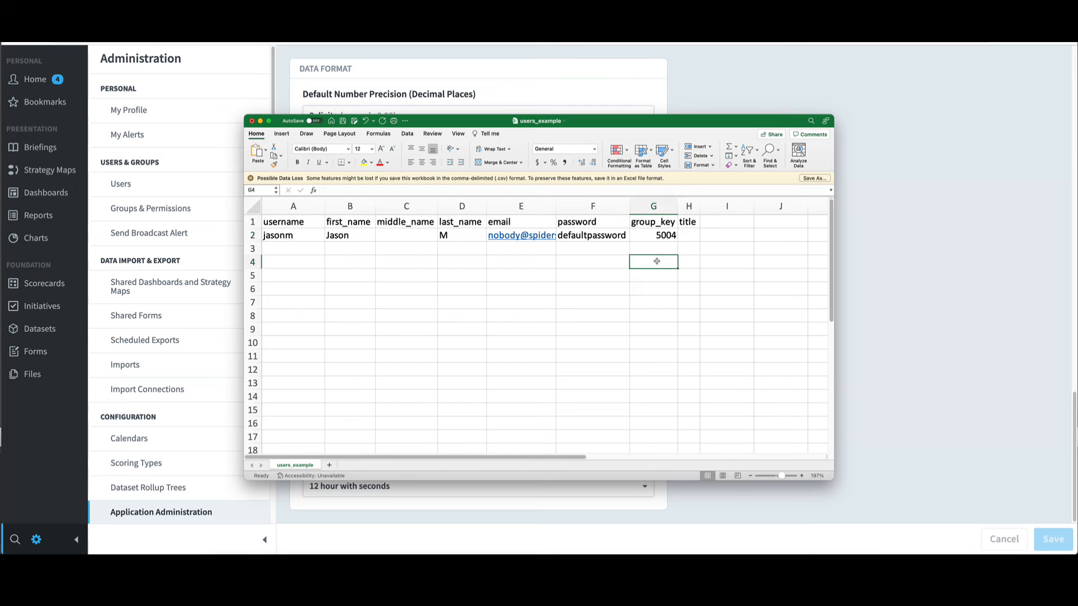
{"action": "left_click", "coordinate": [343, 120]}
{"action": "key", "text": "super+Tab"}
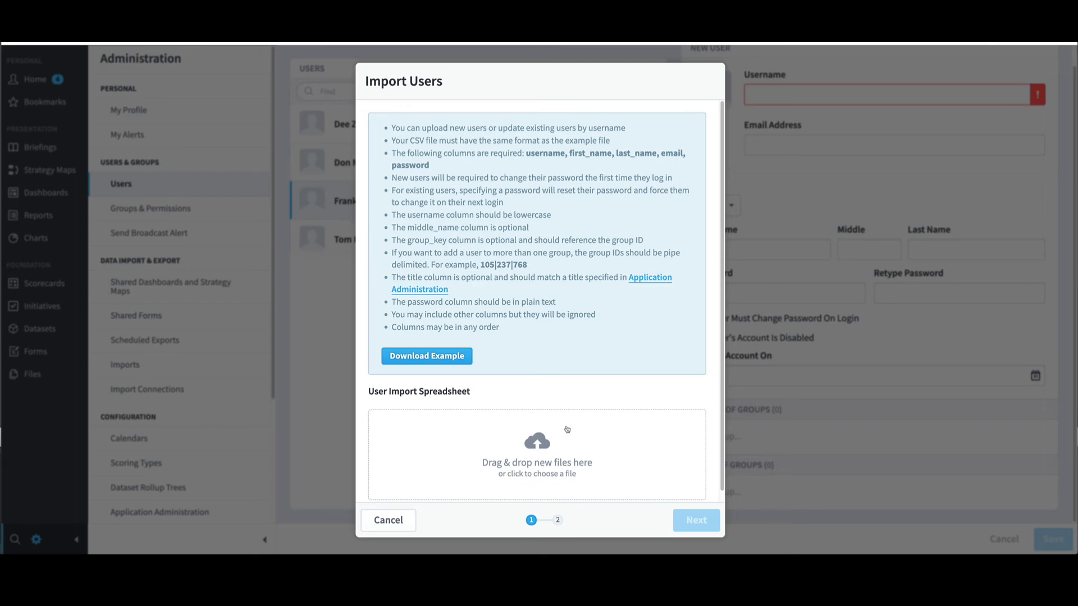
Step: Upload users_example.csv and run the import, adding one new user to the Users list
{"action": "left_click", "coordinate": [537, 446]}
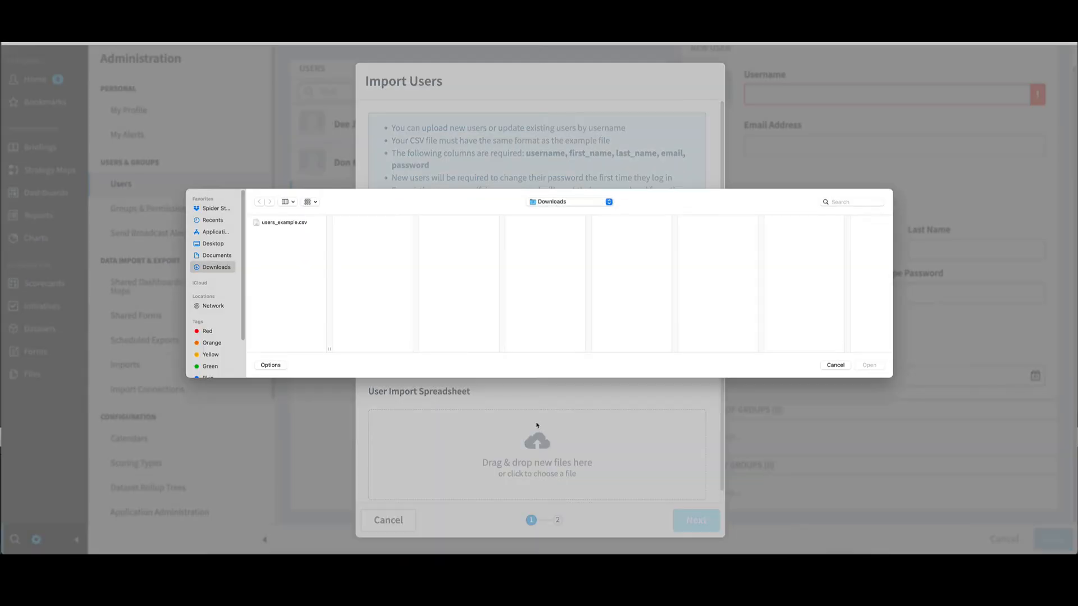
{"action": "left_click", "coordinate": [281, 223]}
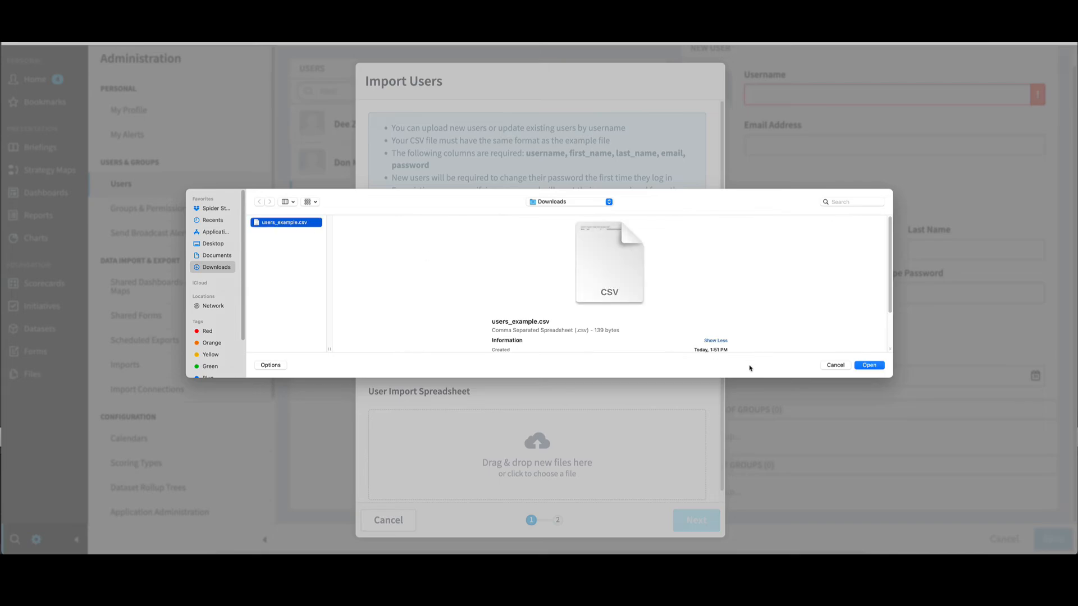
{"action": "left_click", "coordinate": [869, 365]}
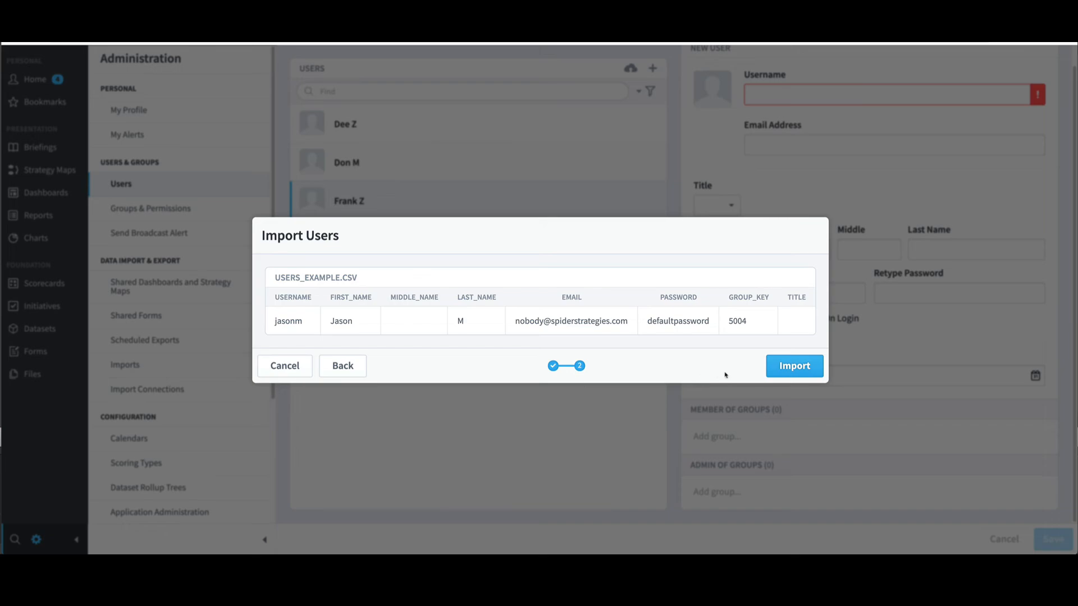
{"action": "left_click", "coordinate": [789, 369]}
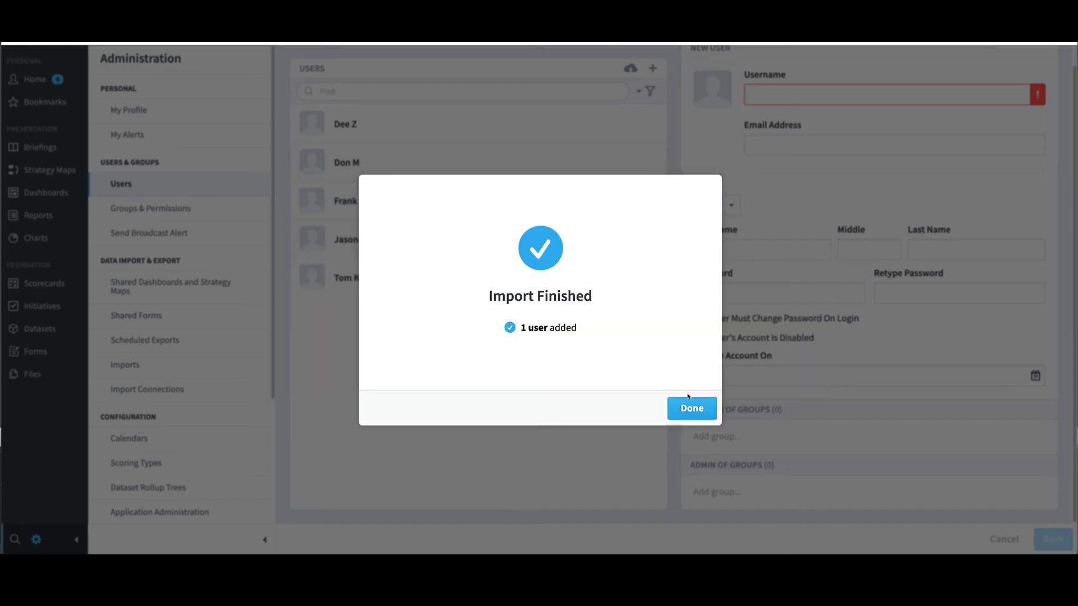
{"action": "left_click", "coordinate": [691, 410]}
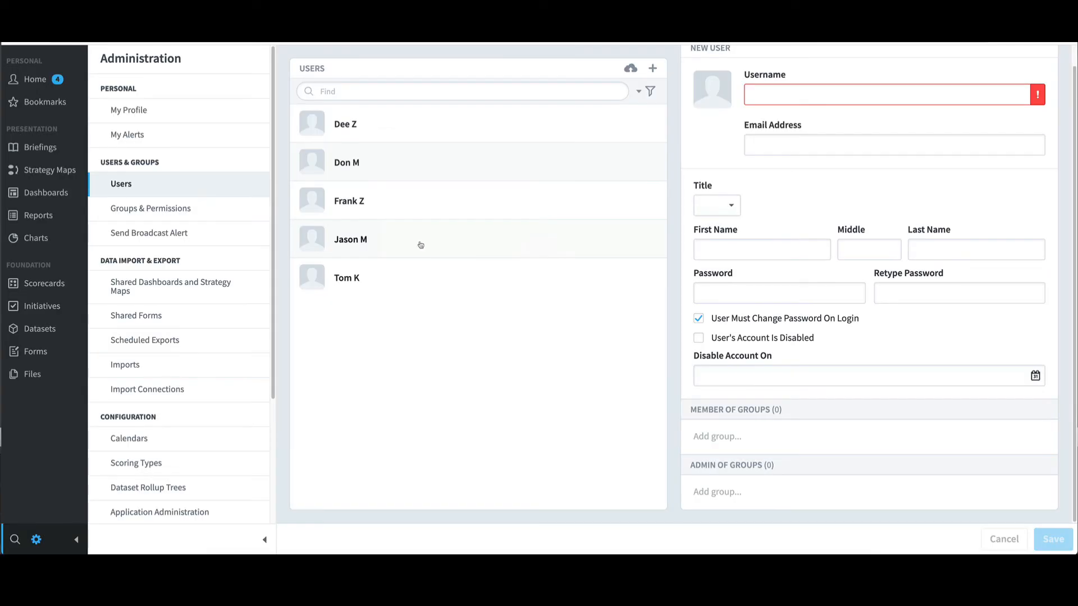
Step: Open the imported user's details and scroll down to the Member of Groups section showing Power Users
{"action": "left_click", "coordinate": [420, 245]}
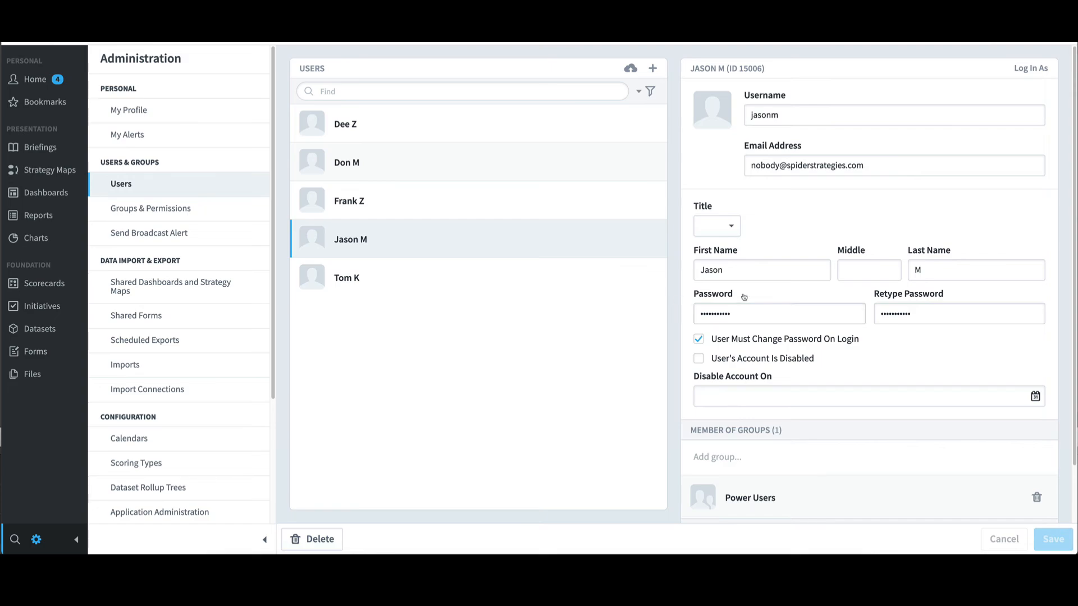
{"action": "scroll", "coordinate": [786, 303], "scroll_direction": "down", "scroll_amount": 1}
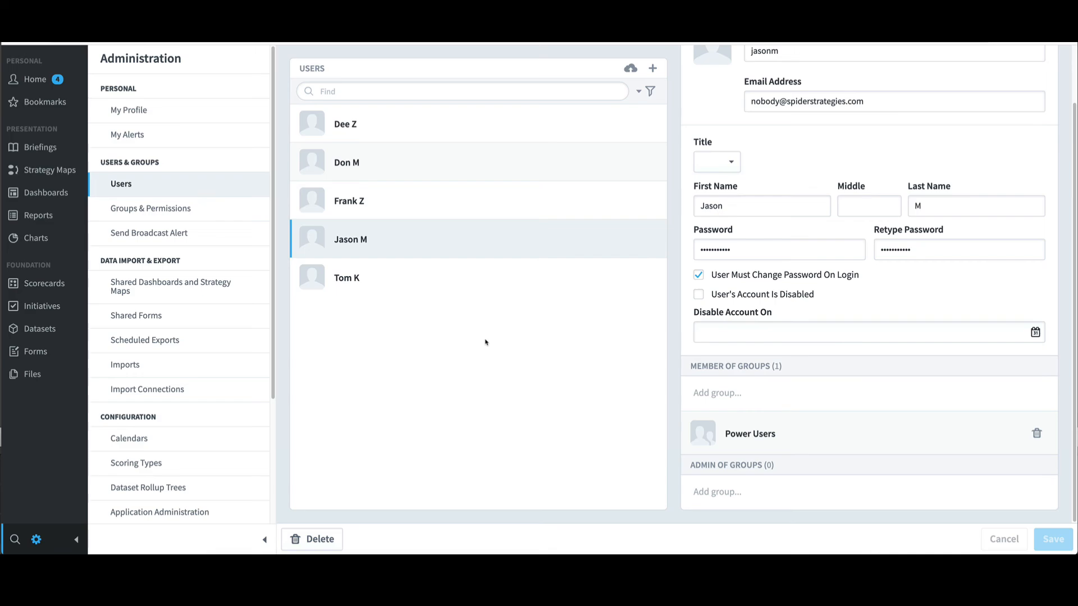
Step: Search the users list by a user's name, check the search field options, then clear the search
{"action": "left_click", "coordinate": [323, 92]}
{"action": "type", "text": "f"}
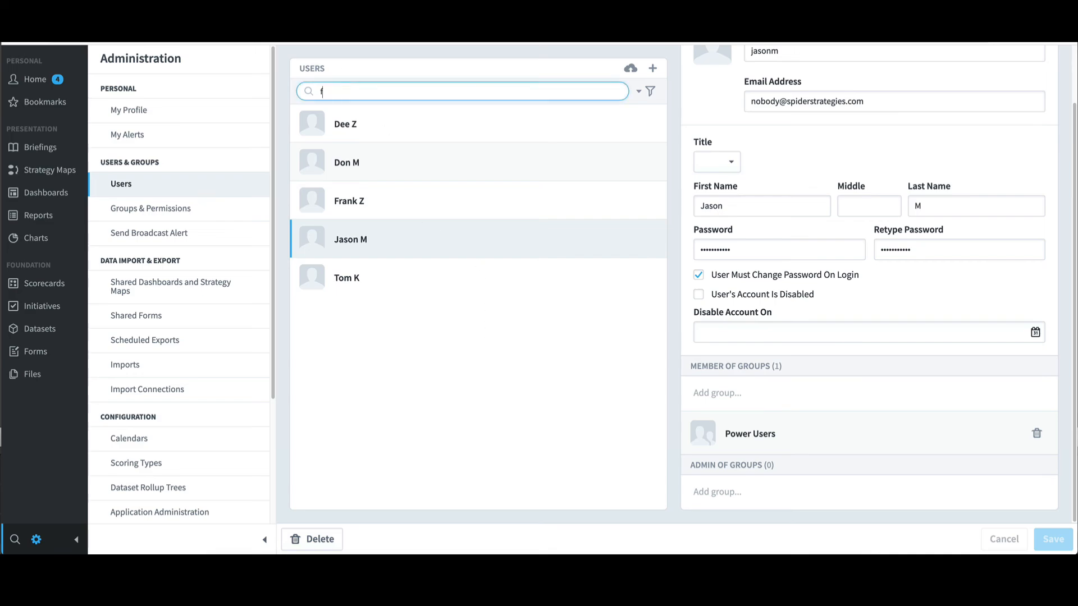
{"action": "type", "text": "rank"}
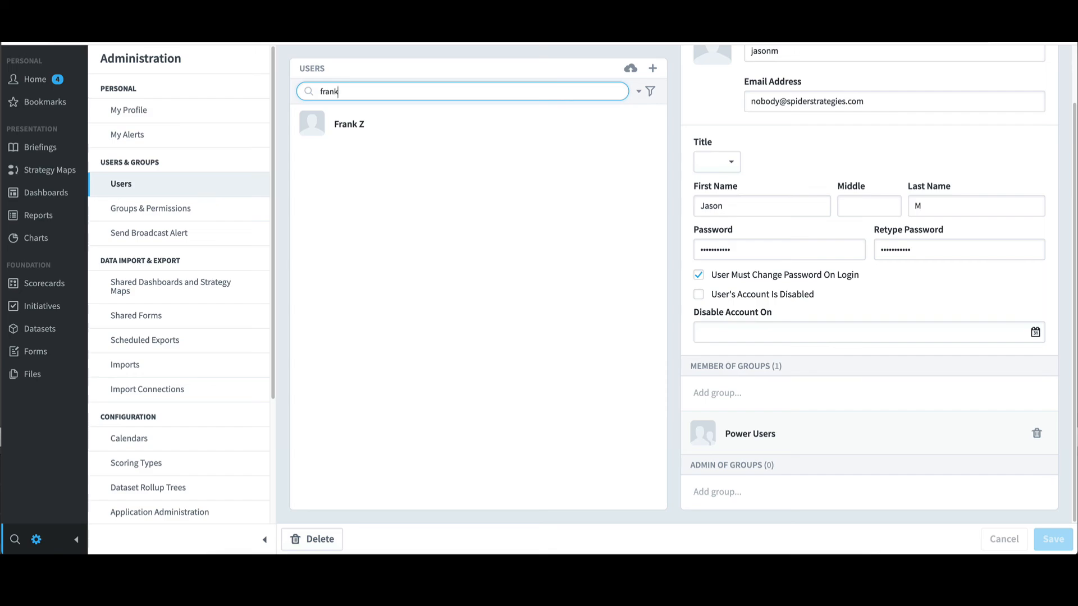
{"action": "left_click", "coordinate": [647, 99]}
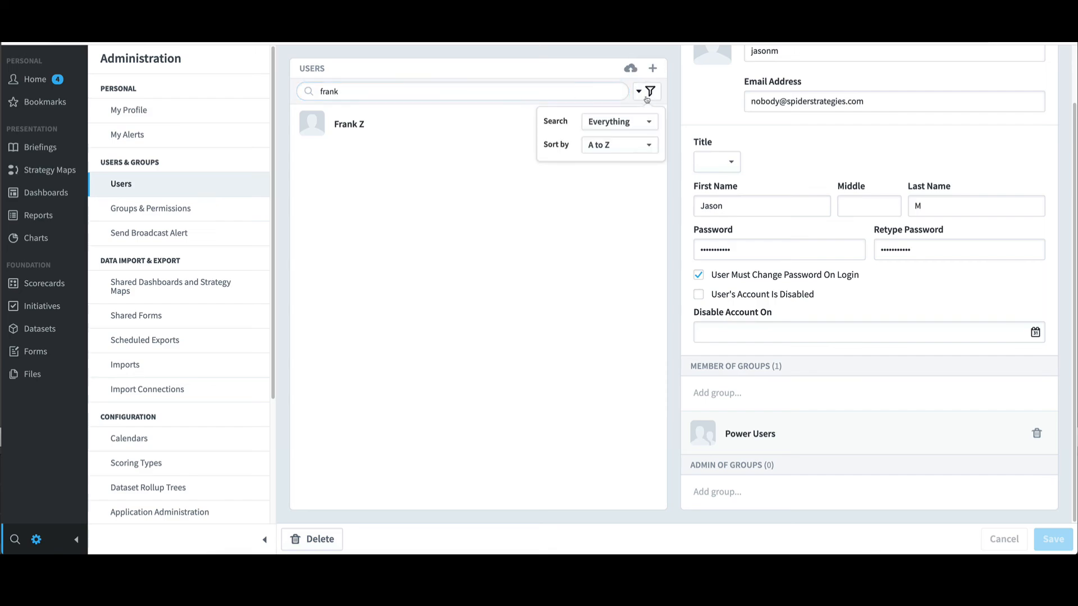
{"action": "left_click", "coordinate": [627, 128]}
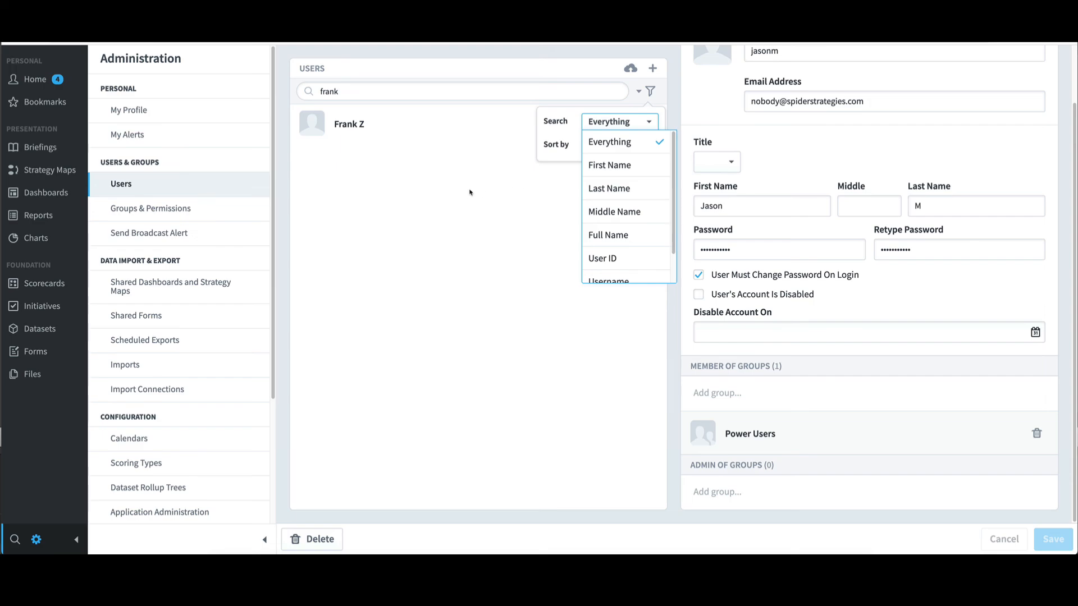
{"action": "left_click", "coordinate": [427, 172]}
{"action": "left_click_drag", "start_coordinate": [373, 90], "coordinate": [306, 92]}
{"action": "key", "text": "BackSpace"}
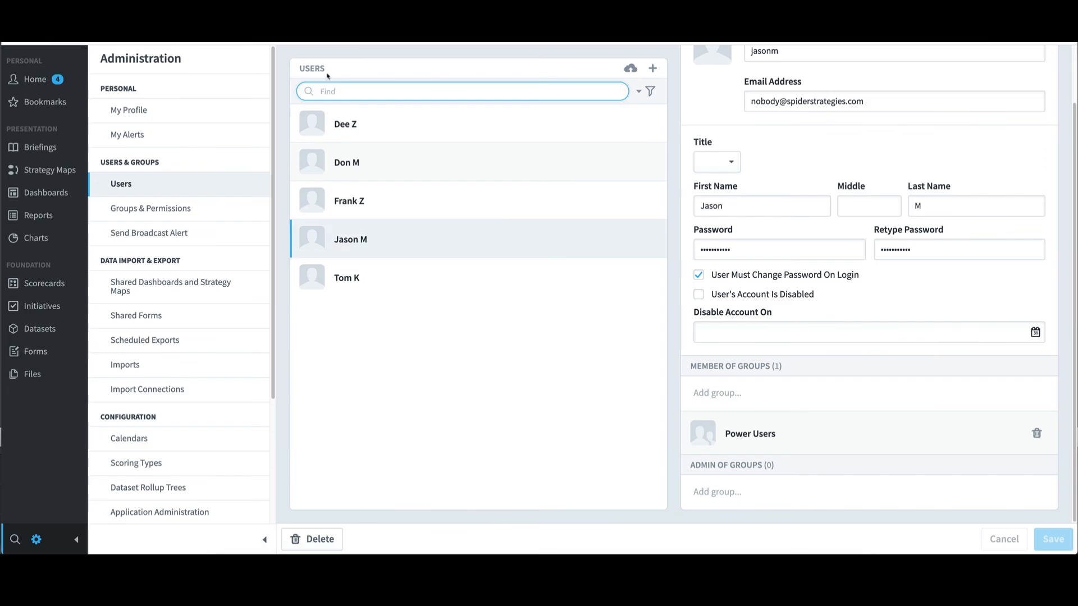
{"action": "left_click", "coordinate": [177, 207]}
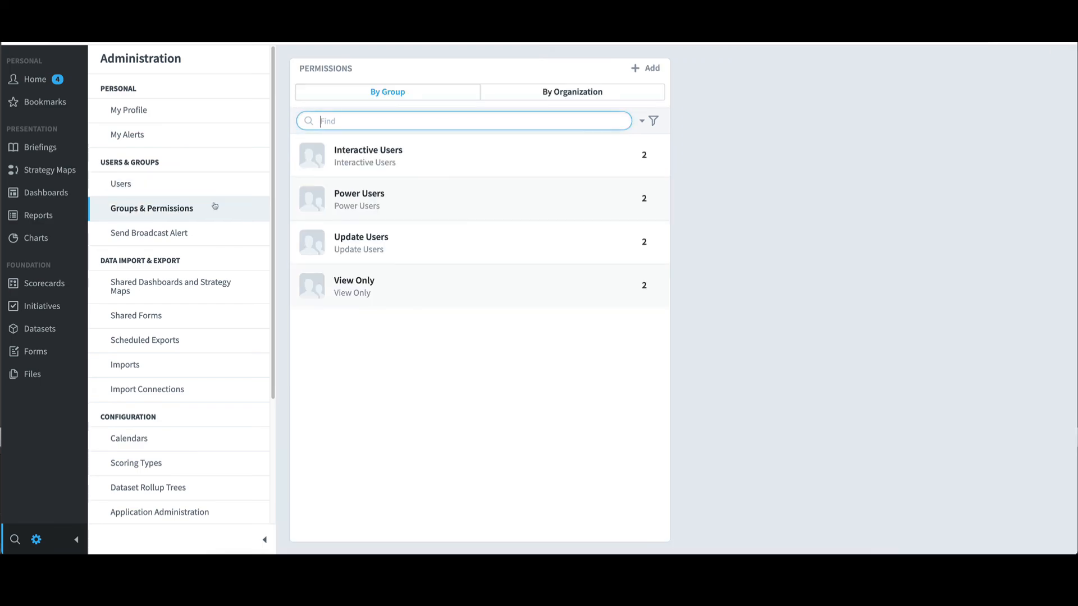
{"action": "left_click", "coordinate": [391, 193]}
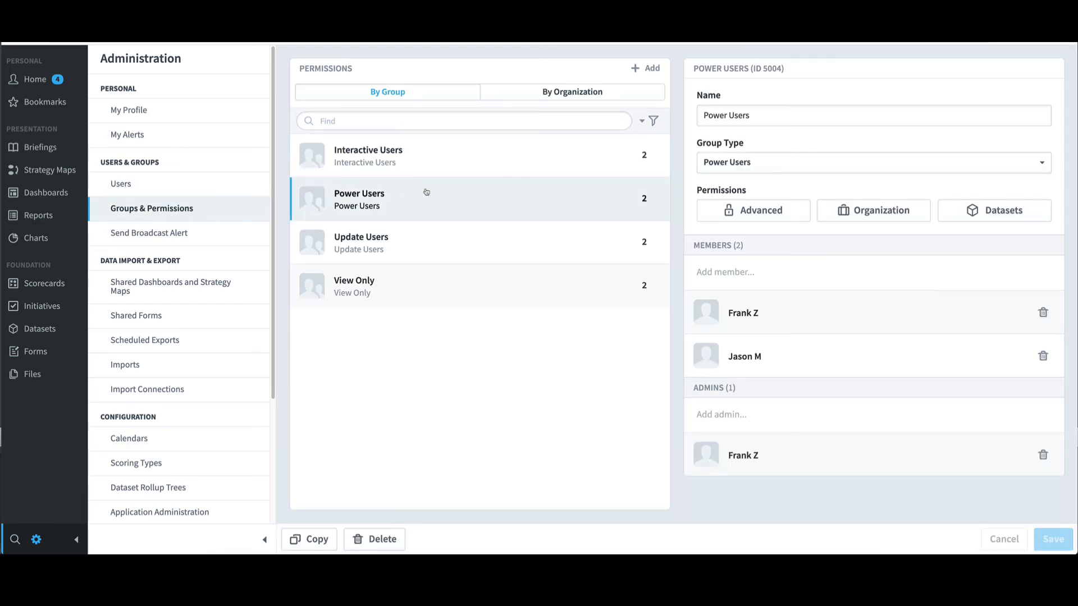
{"action": "left_click", "coordinate": [739, 210]}
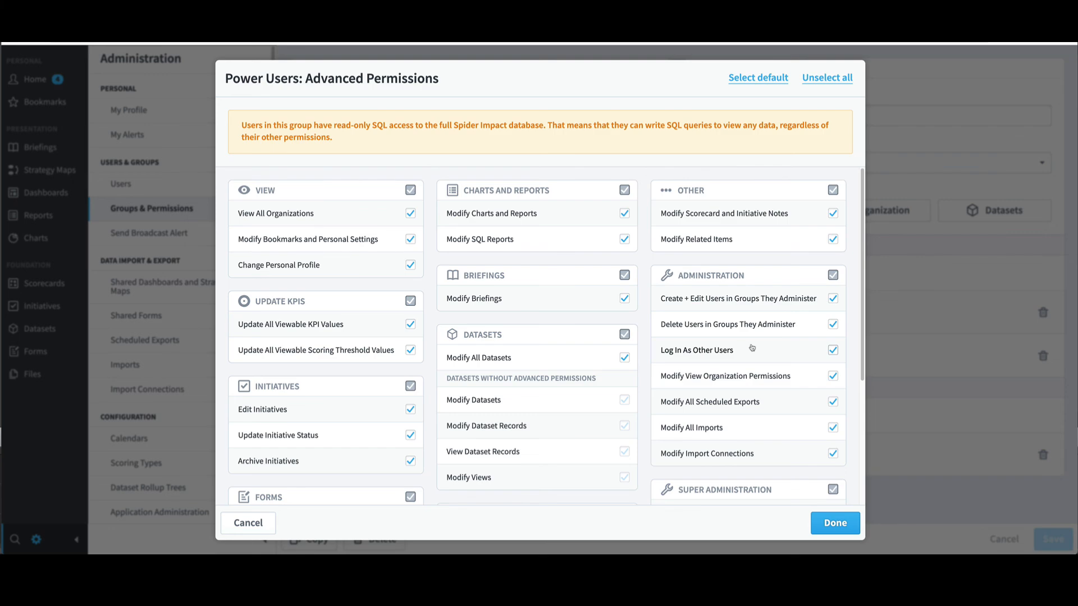
{"action": "left_click", "coordinate": [246, 524]}
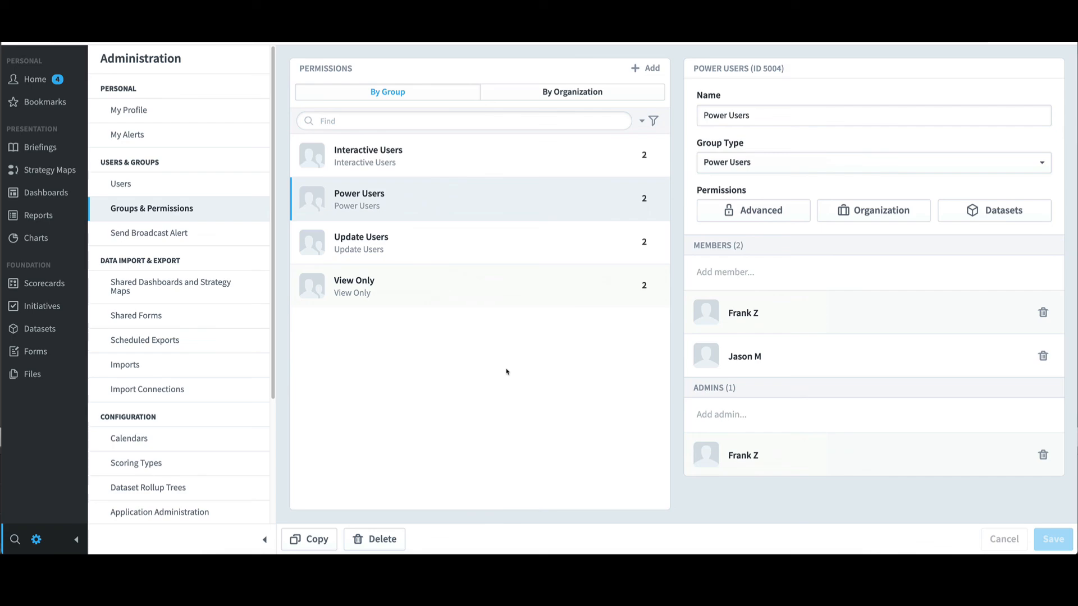
{"action": "left_click", "coordinate": [195, 191]}
{"action": "left_click", "coordinate": [386, 238]}
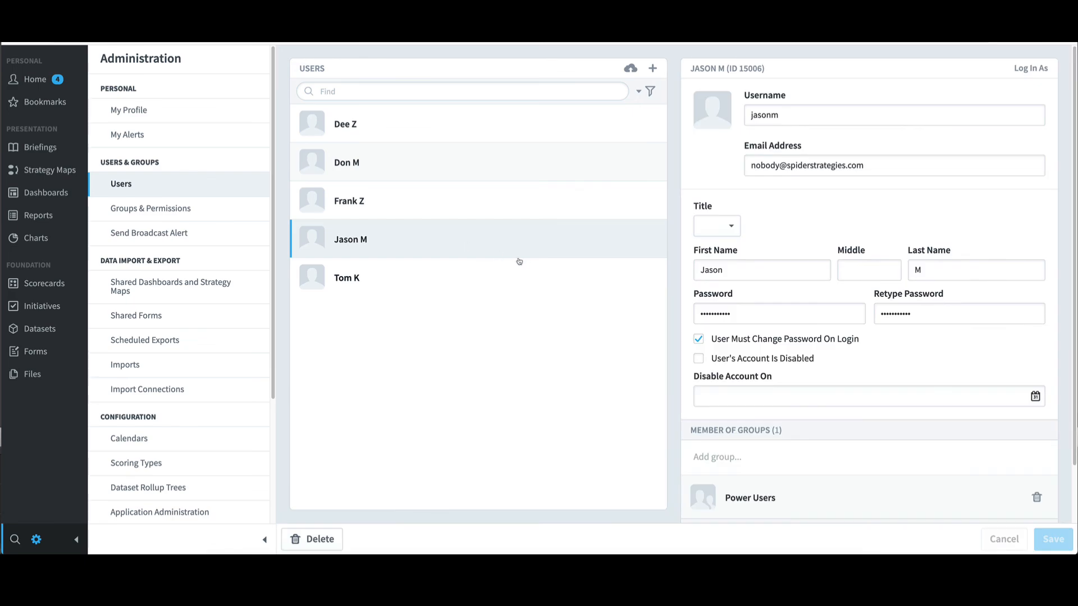
Step: Log in as the imported user and confirm, landing on their first-login Home page
{"action": "left_click", "coordinate": [1030, 68]}
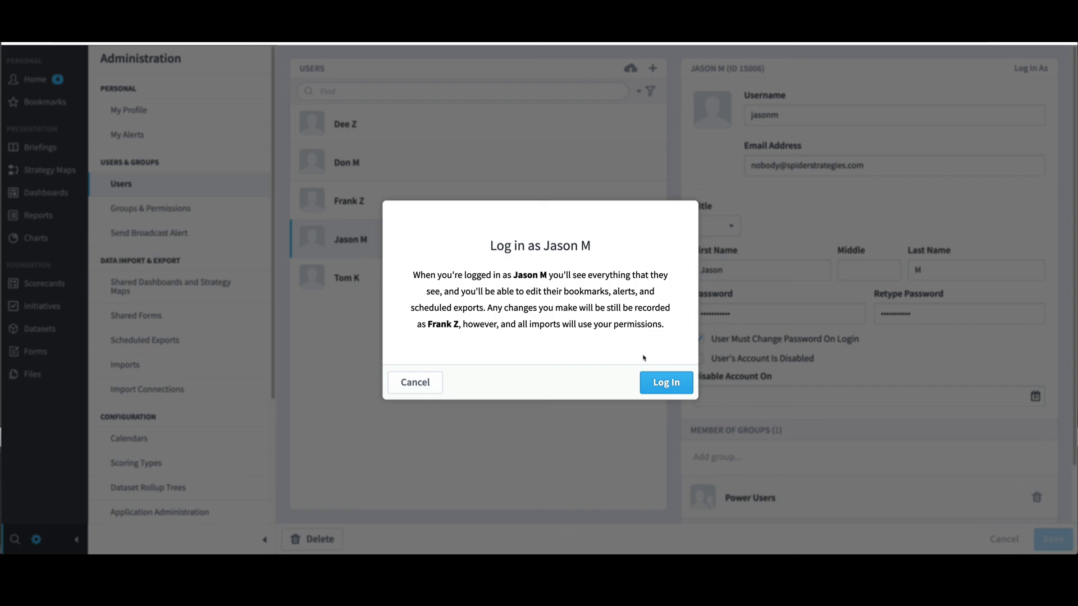
{"action": "left_click", "coordinate": [661, 387]}
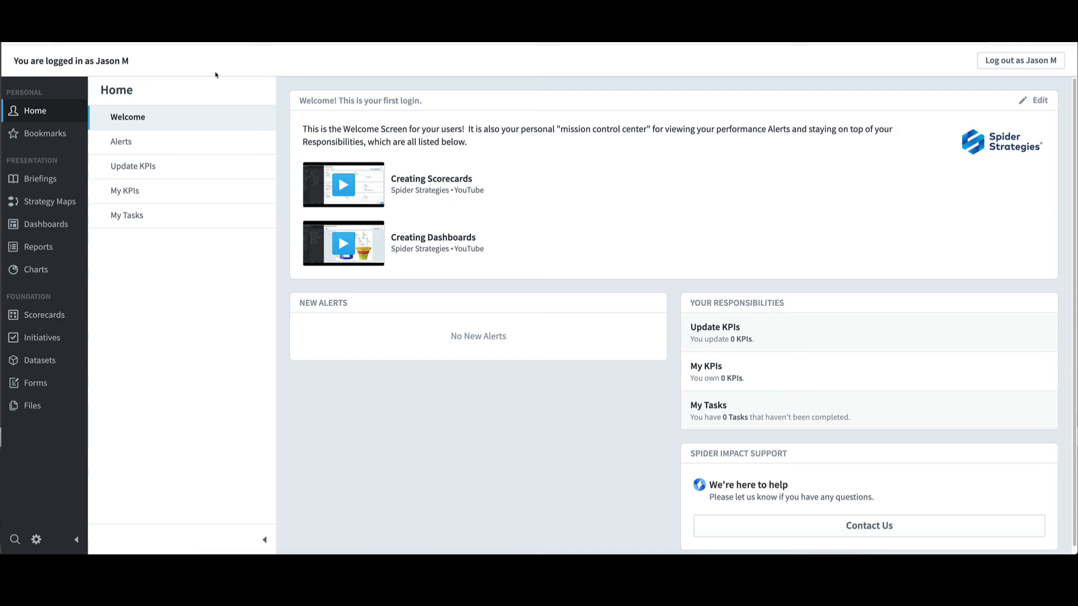
Step: Go to the Training Revenue KPI under Demos > Examples > Login As Another User and start editing
{"action": "left_click", "coordinate": [51, 318]}
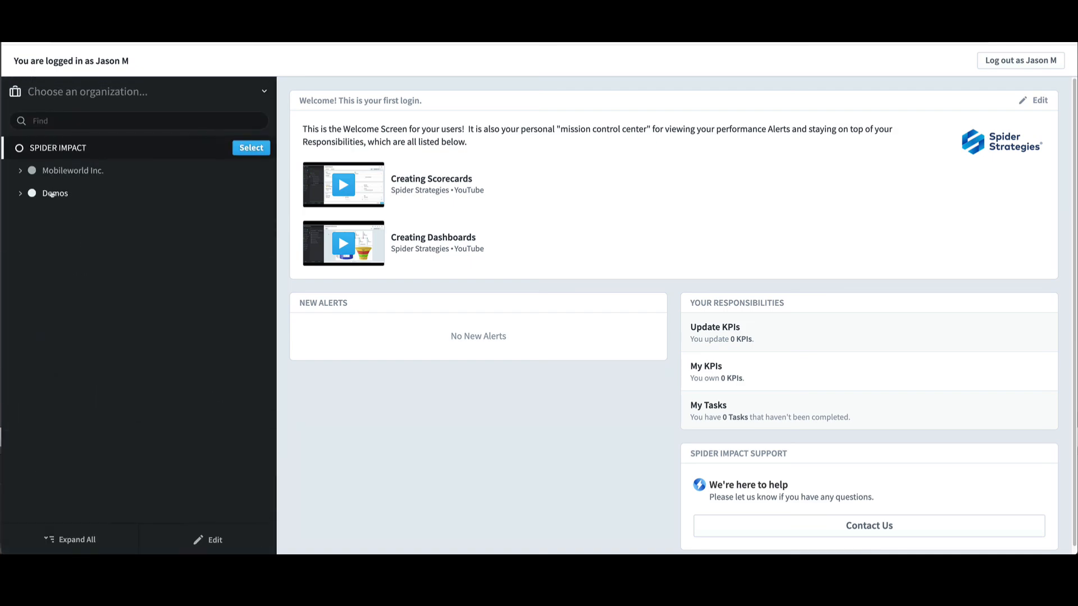
{"action": "left_click", "coordinate": [51, 195]}
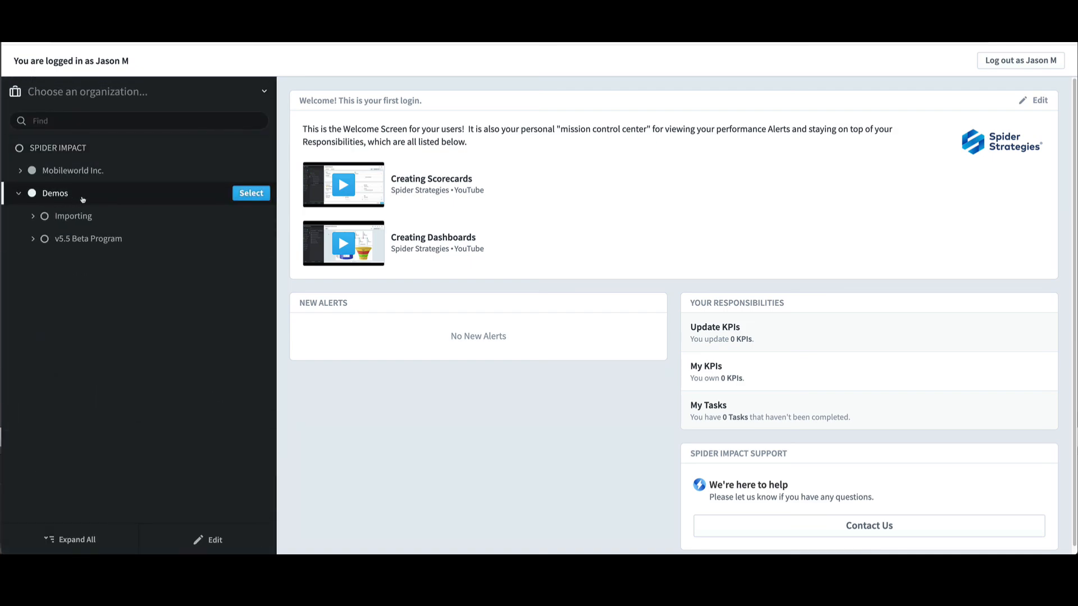
{"action": "left_click", "coordinate": [246, 193]}
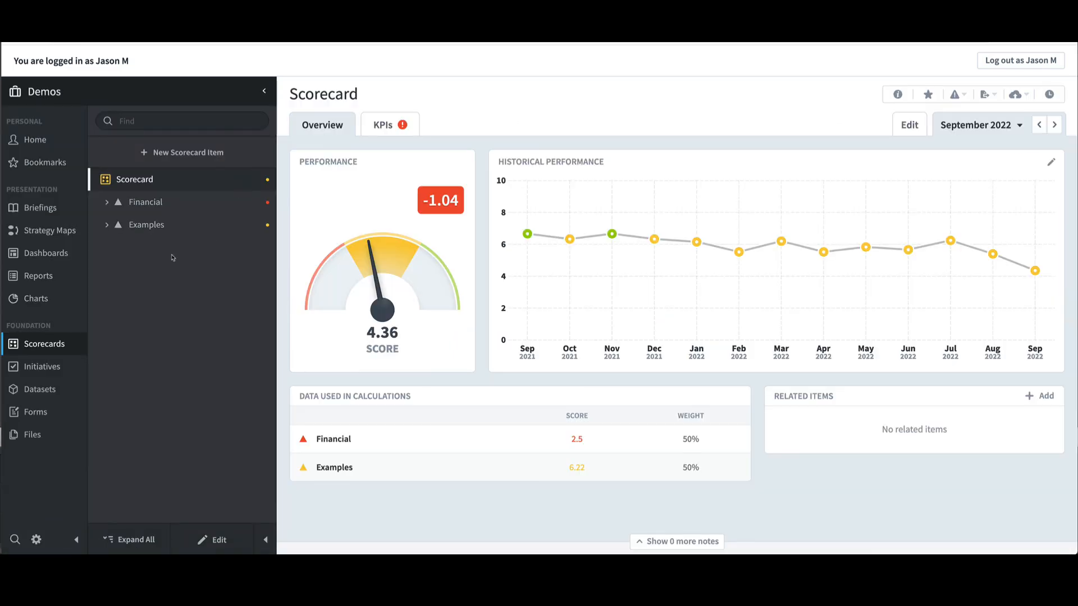
{"action": "left_click", "coordinate": [146, 226]}
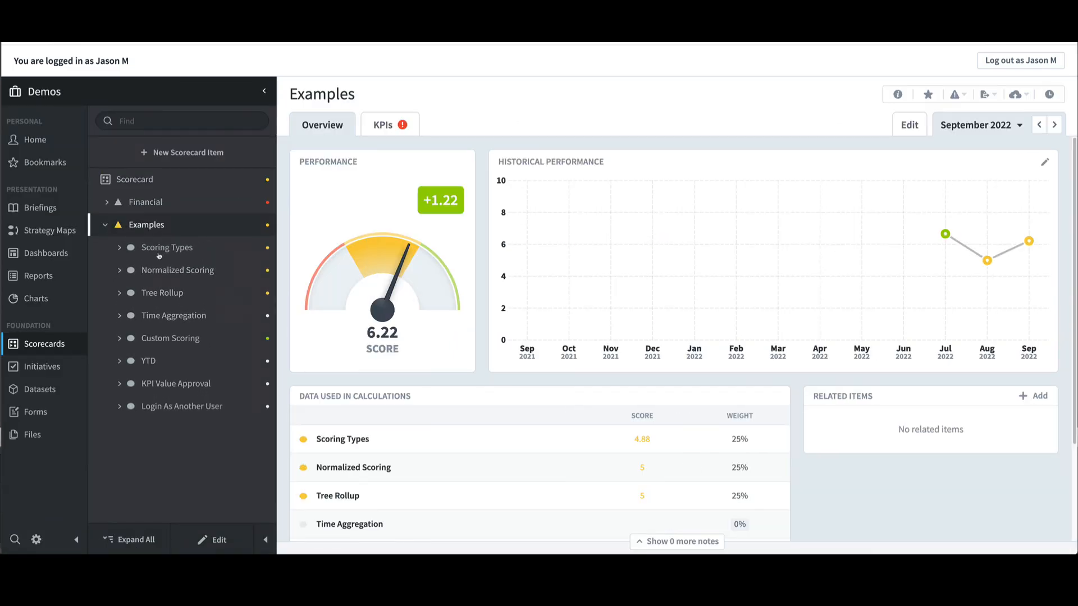
{"action": "left_click", "coordinate": [178, 407]}
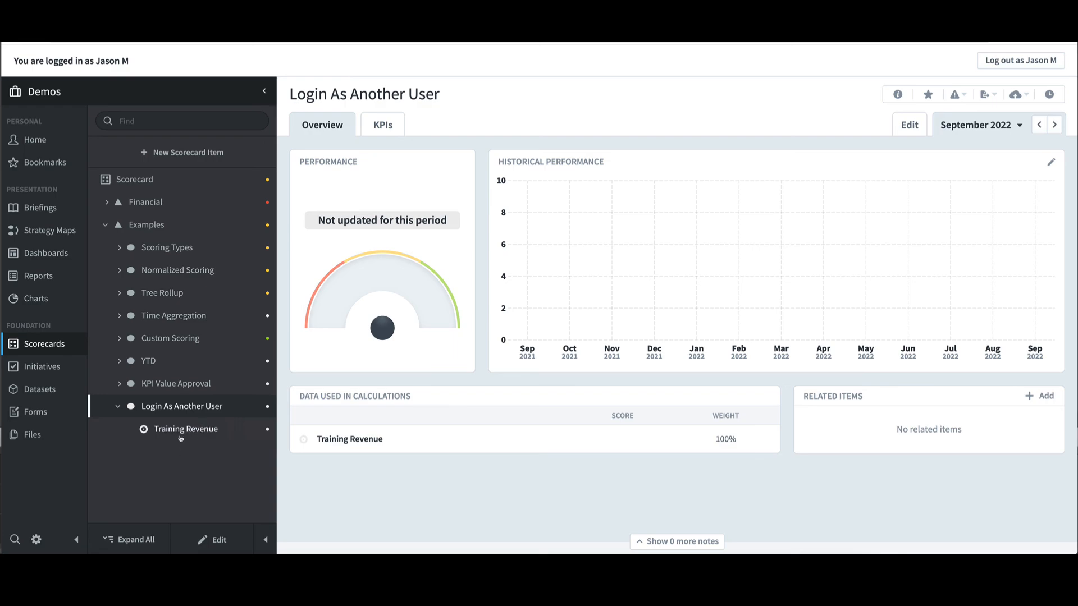
{"action": "left_click", "coordinate": [182, 433]}
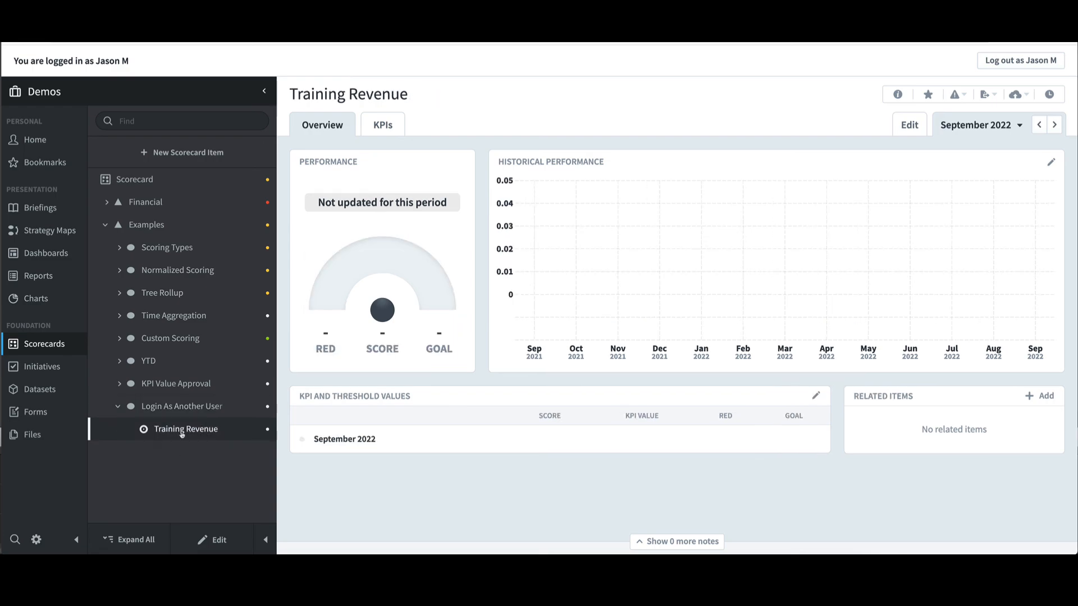
{"action": "left_click", "coordinate": [224, 541]}
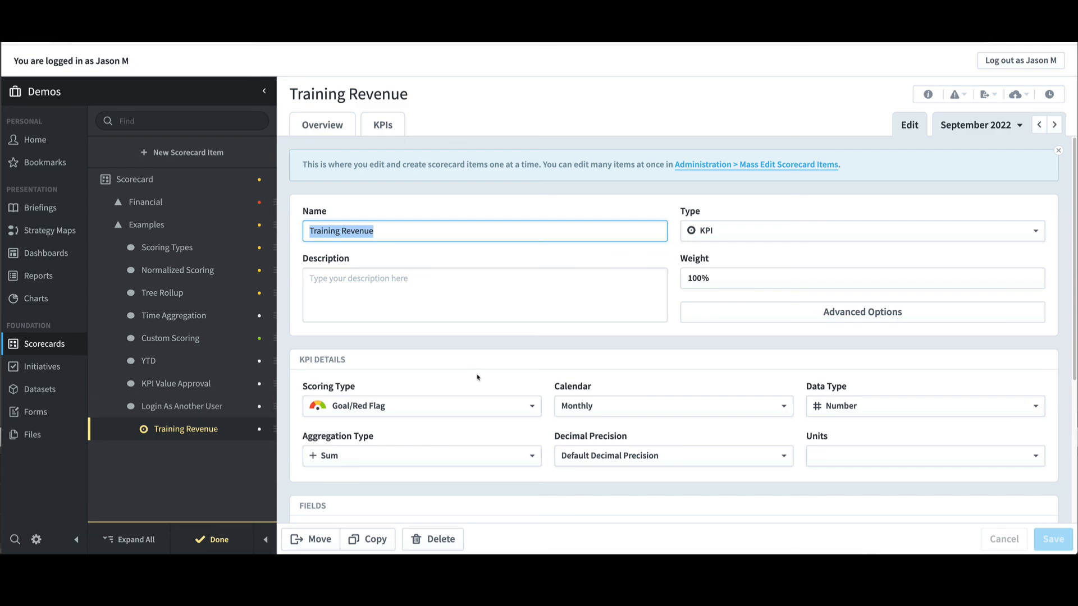
Step: Switch Training Revenue's data type from Number to Currency, save, and finish editing
{"action": "left_click", "coordinate": [837, 403]}
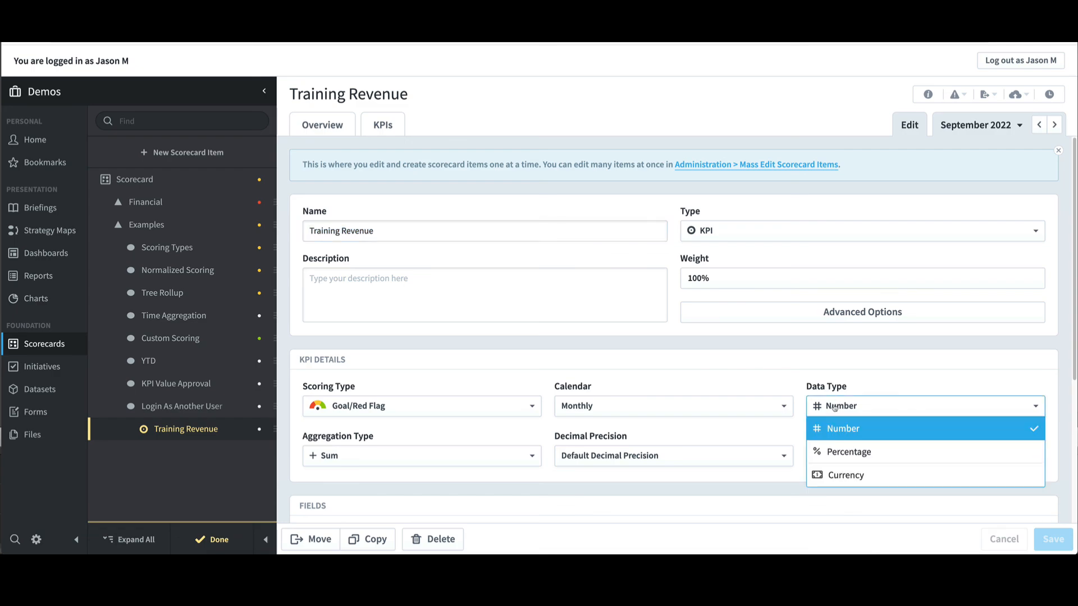
{"action": "left_click", "coordinate": [836, 474]}
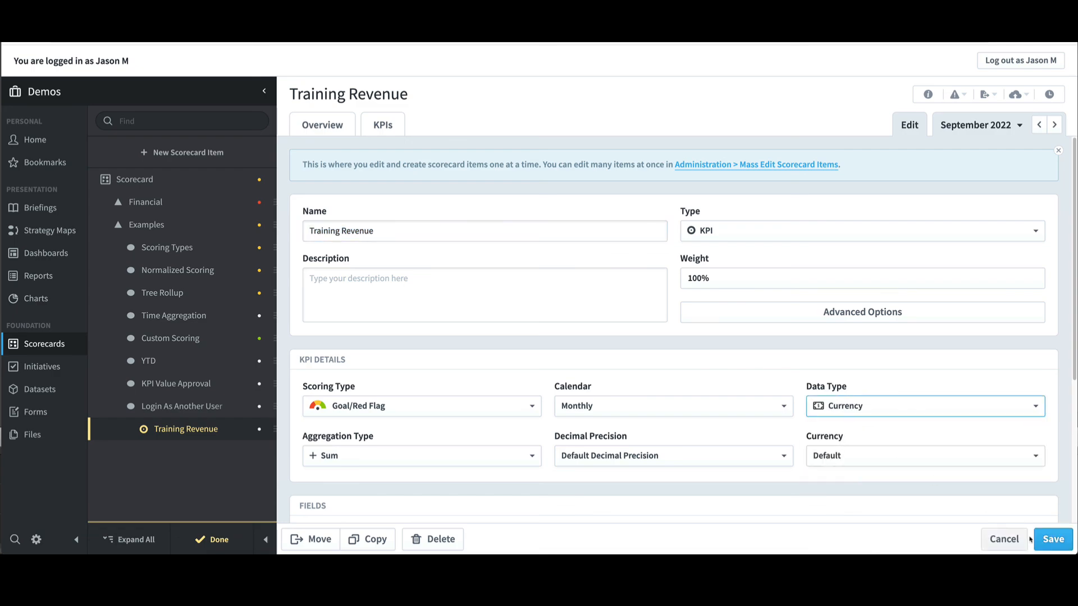
{"action": "left_click", "coordinate": [1053, 539]}
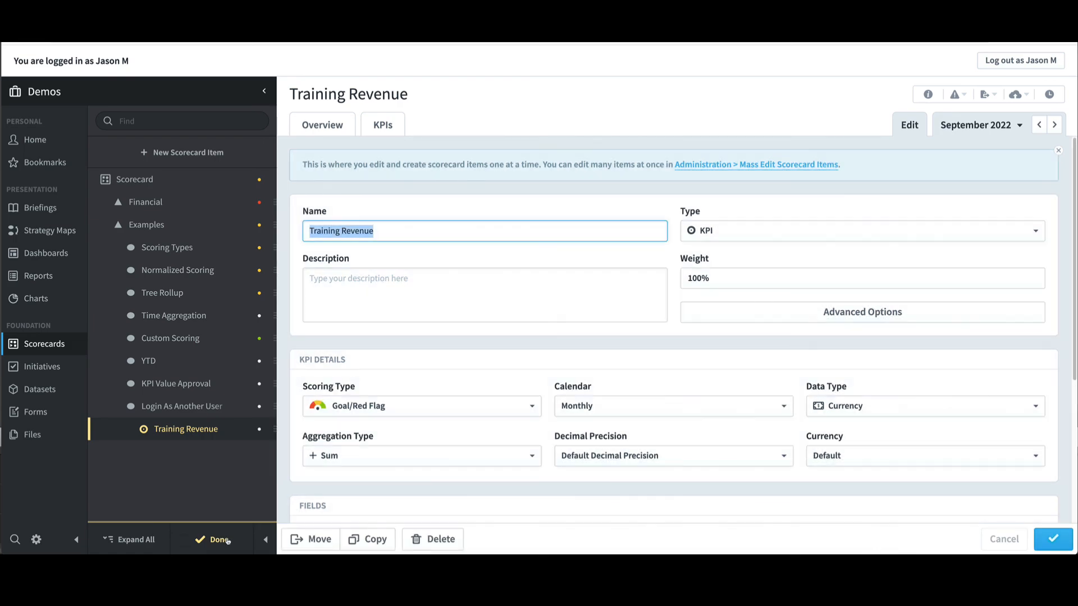
{"action": "left_click", "coordinate": [219, 539]}
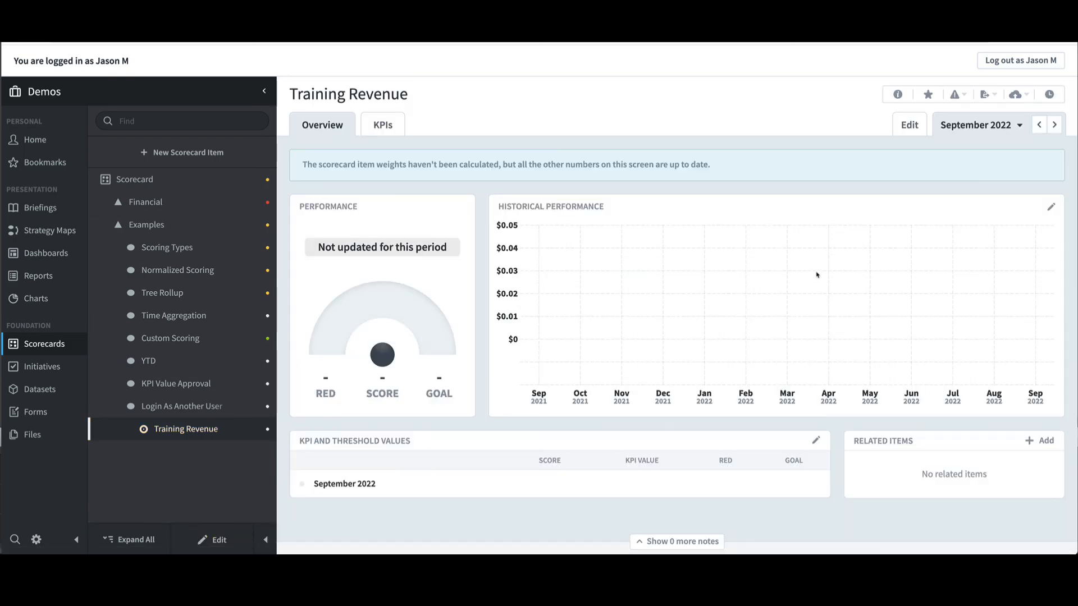
Step: Review Training Revenue's history with All Events shown, then log out of the impersonated user's session
{"action": "left_click", "coordinate": [1048, 95]}
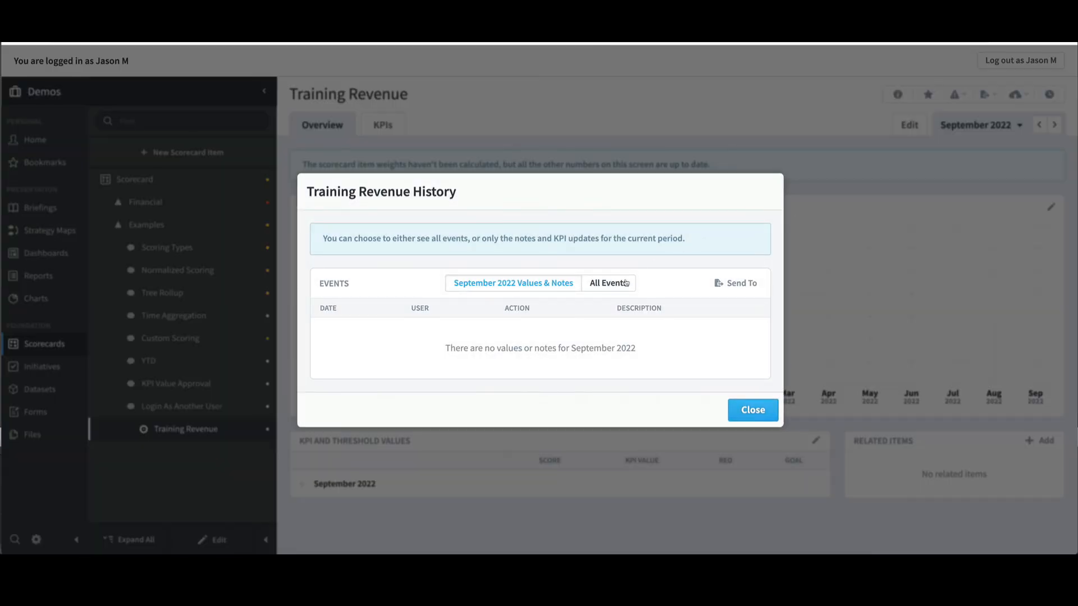
{"action": "left_click", "coordinate": [626, 282]}
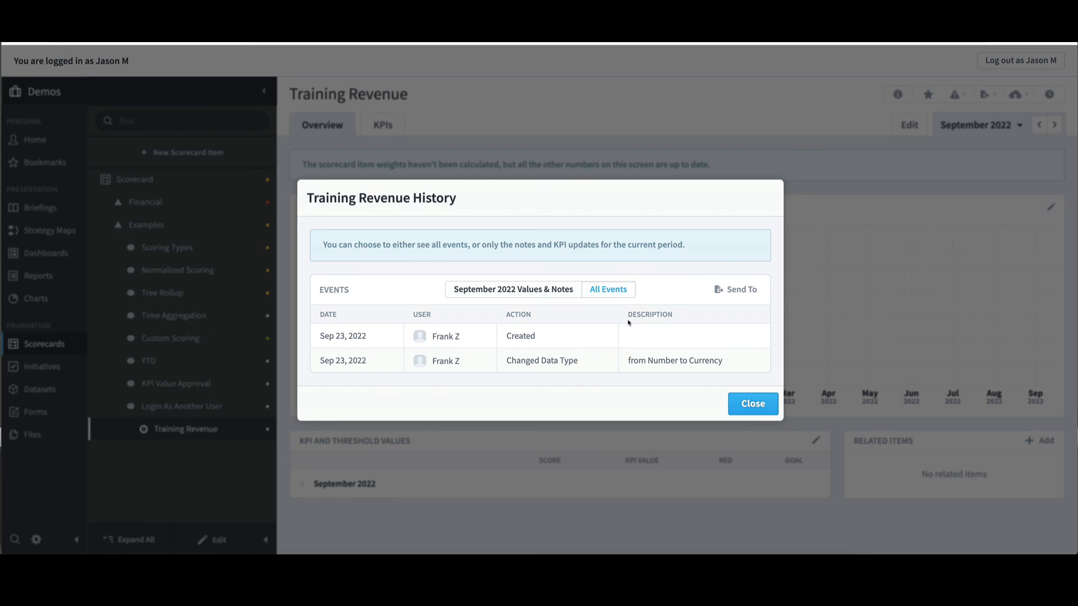
{"action": "left_click", "coordinate": [750, 404]}
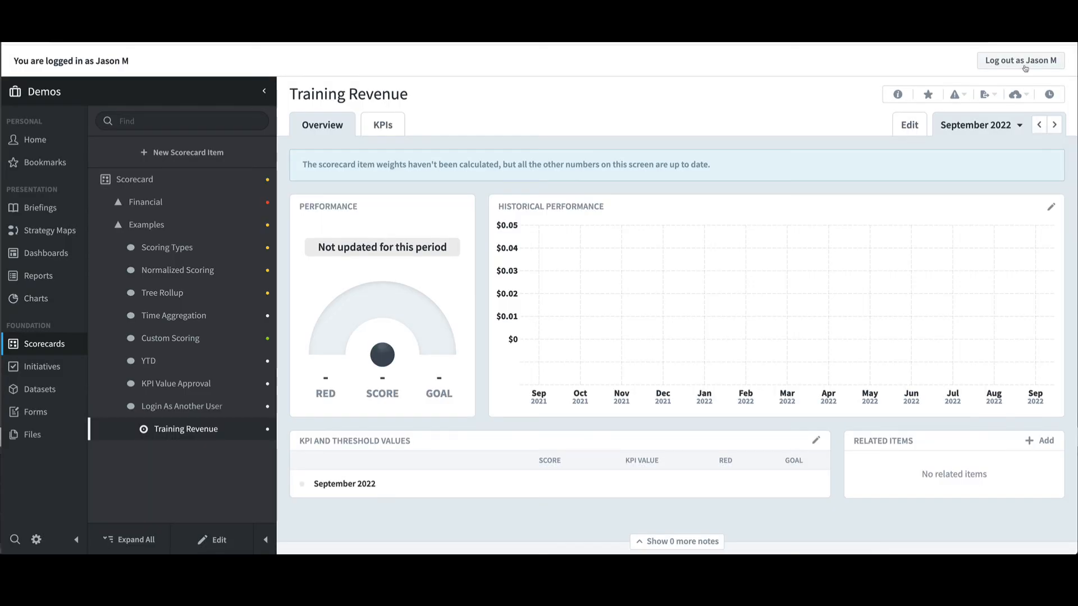
{"action": "left_click", "coordinate": [1025, 61]}
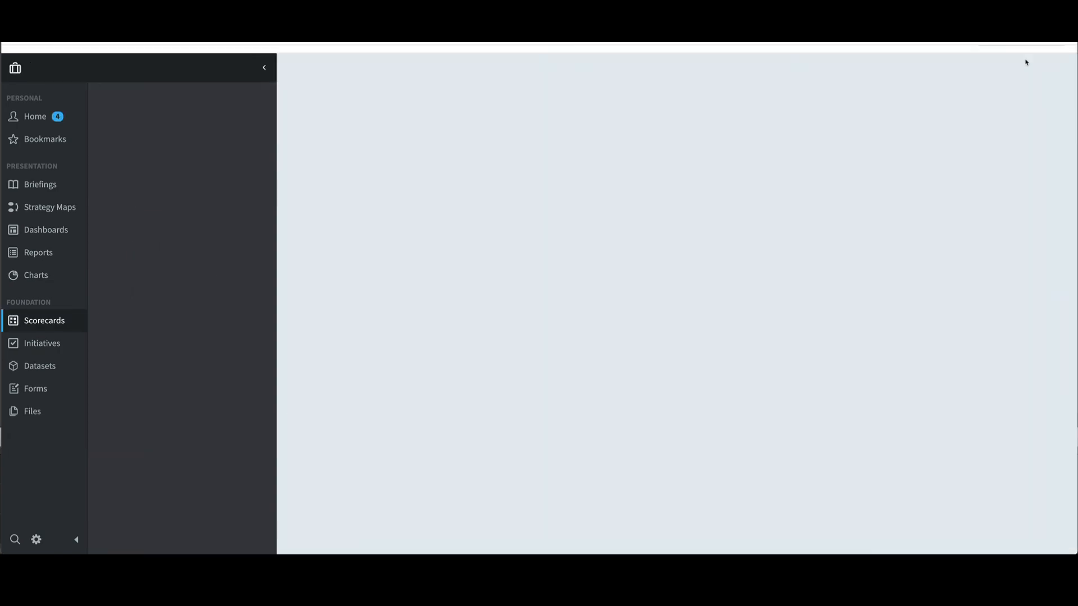